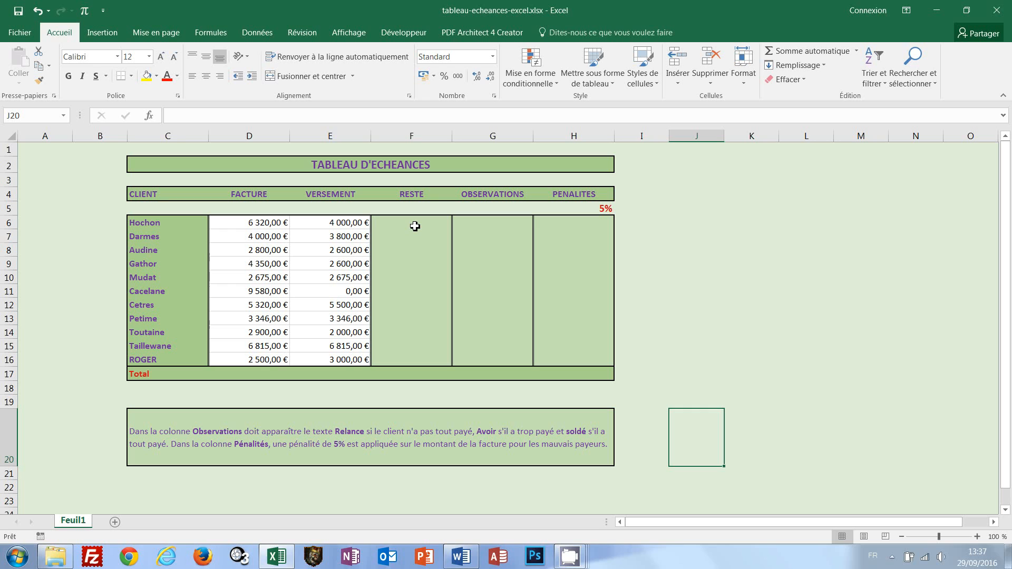
Step: Fill the RESTE column F6:F16 with the formula =D6-E6 to subtract each payment from its invoice
left_click_drag(415, 226, 412, 363)
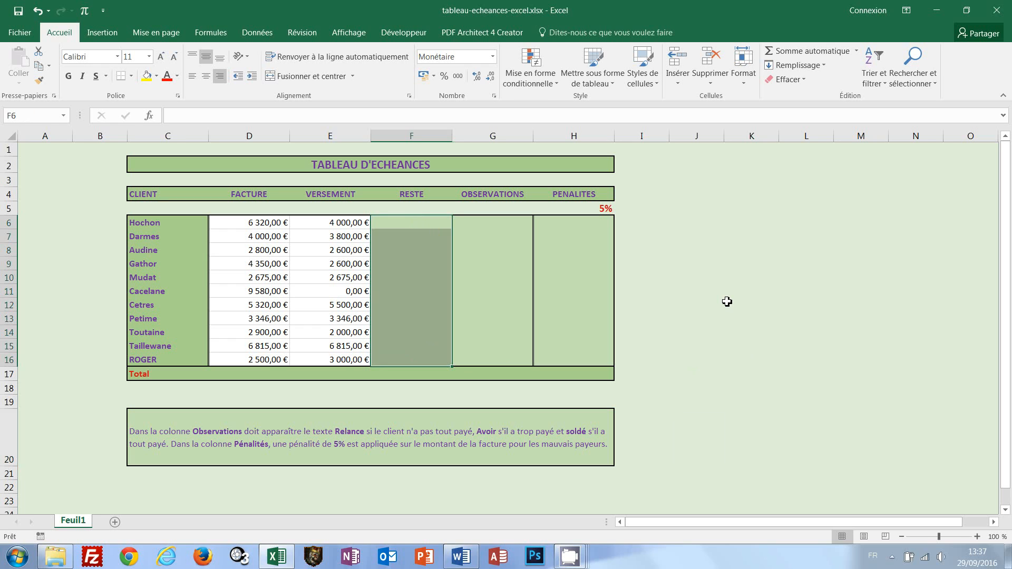
type("=")
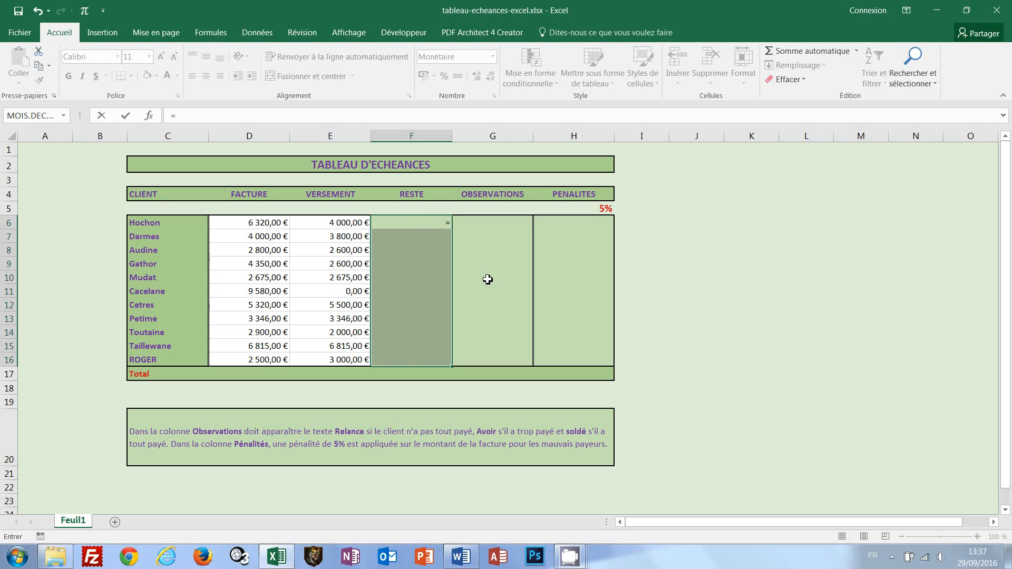
left_click(242, 223)
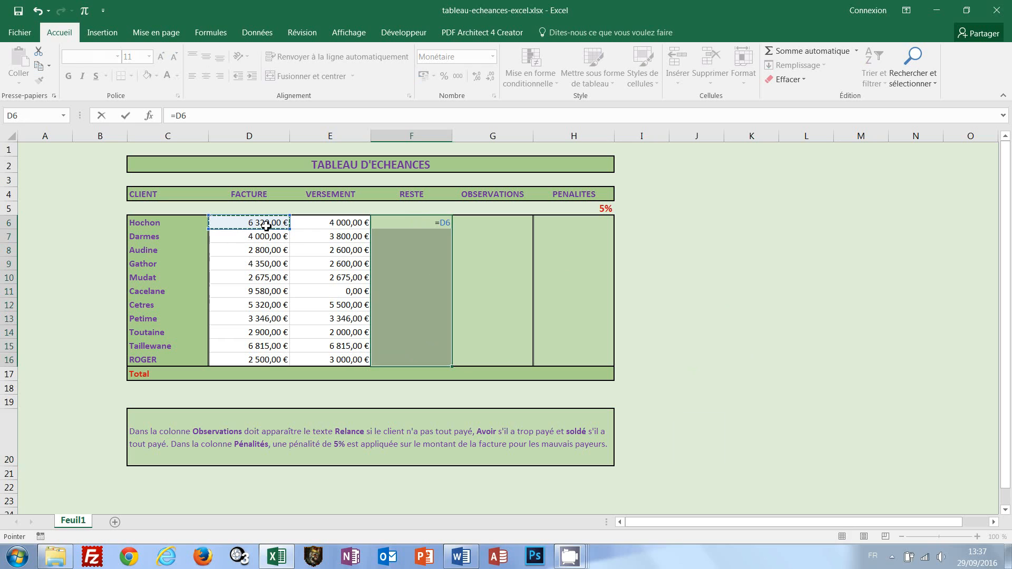
type("-")
left_click(345, 222)
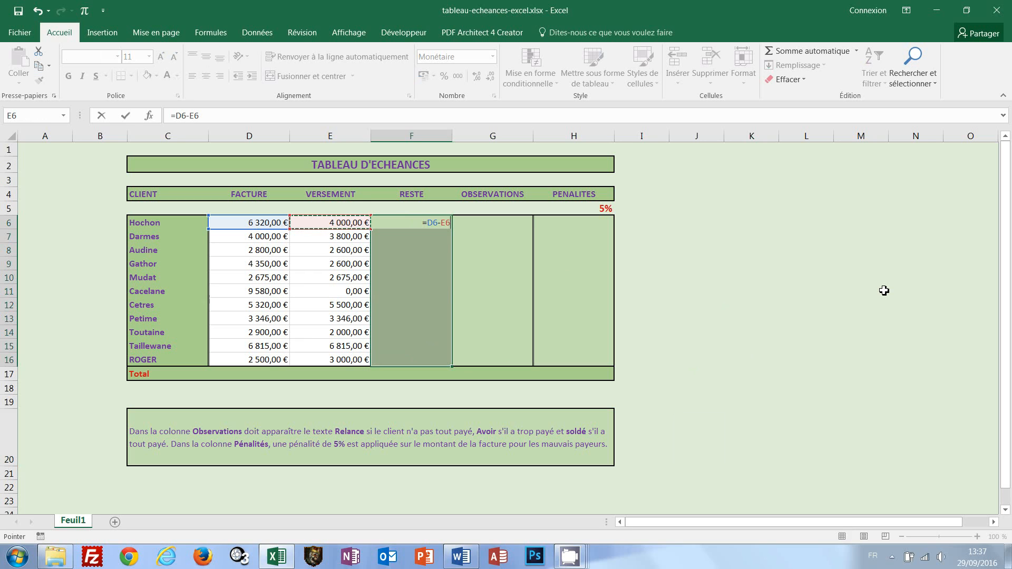
key("ctrl+Return")
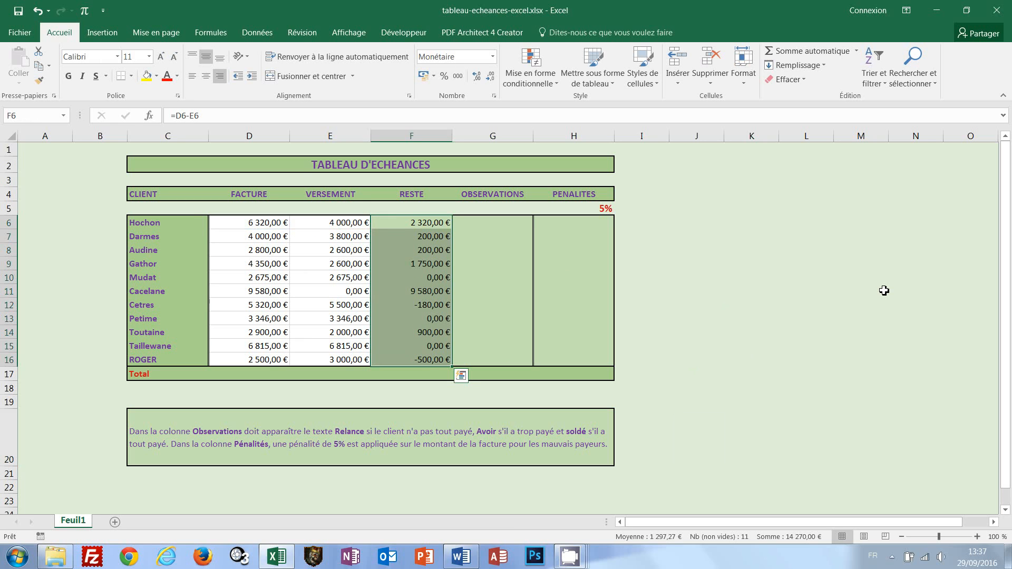
left_click(682, 323)
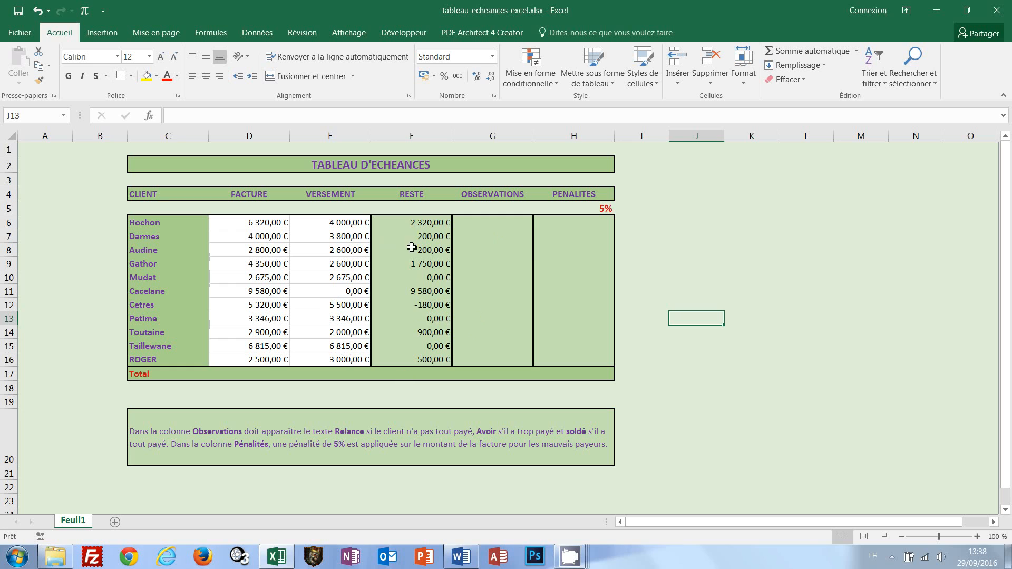
Step: Create a formula-based conditional formatting rule on F6:F16 with the condition =F6>0
left_click_drag(434, 222, 418, 362)
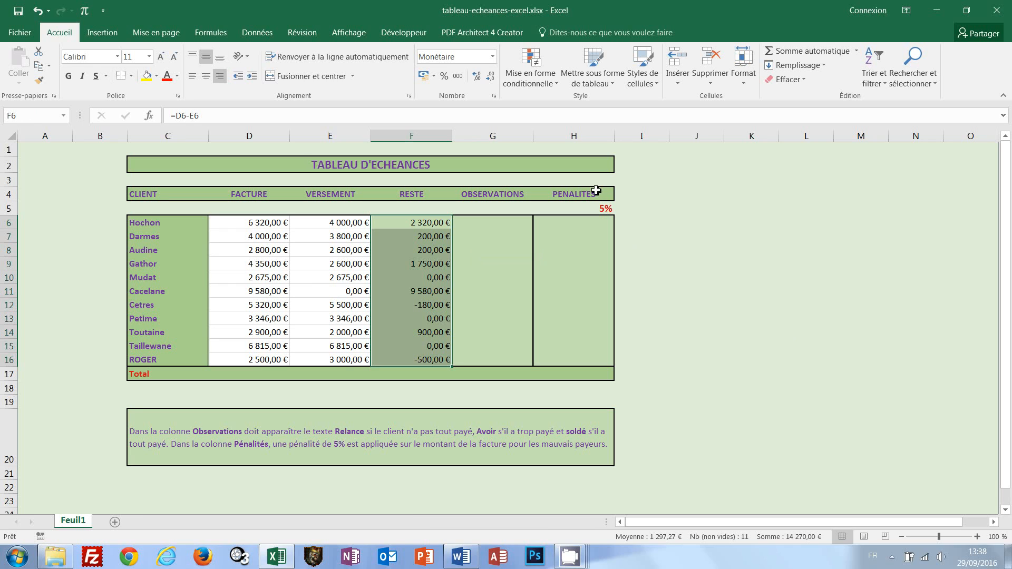
left_click(541, 66)
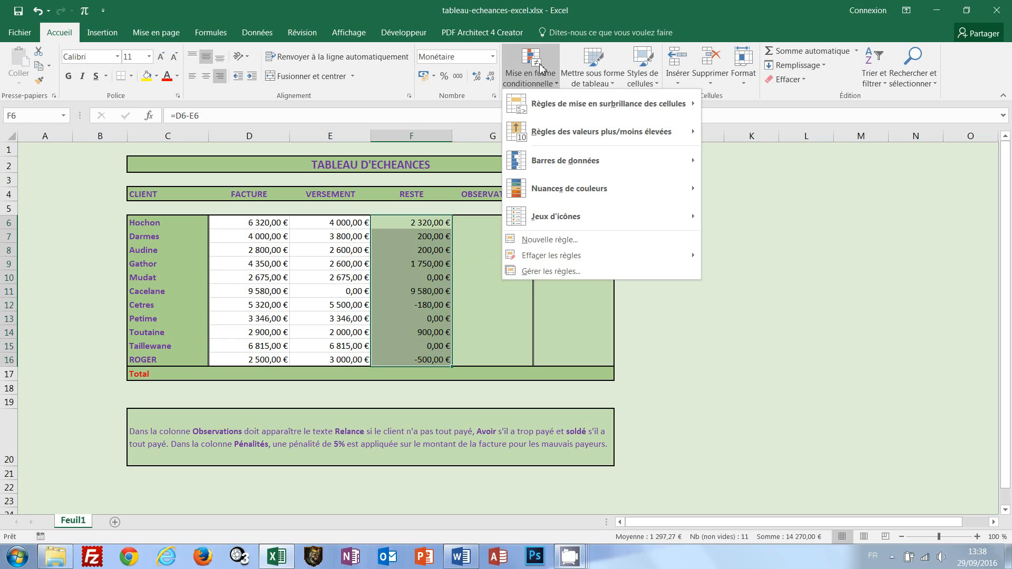
left_click(536, 242)
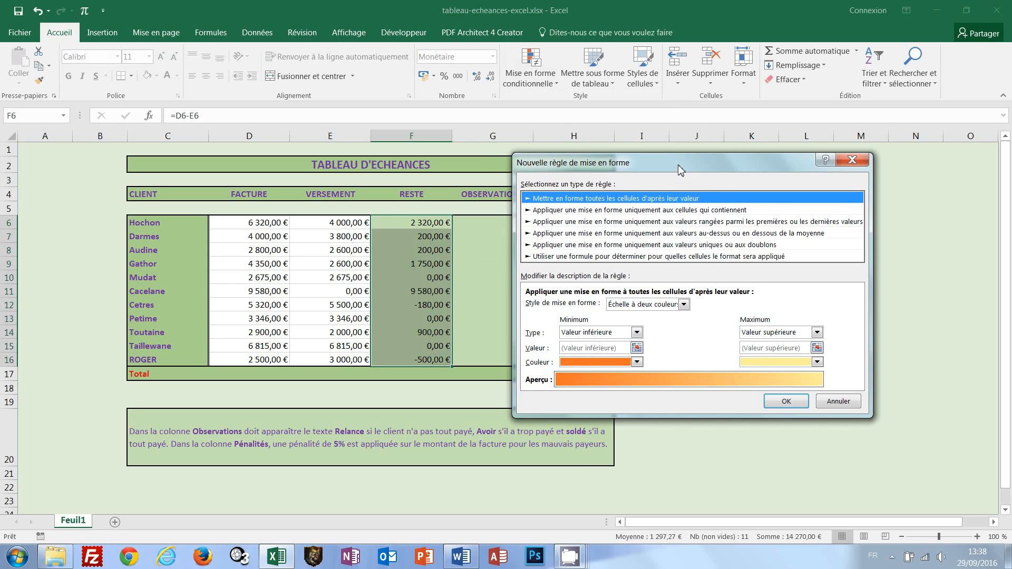
left_click_drag(680, 169, 685, 135)
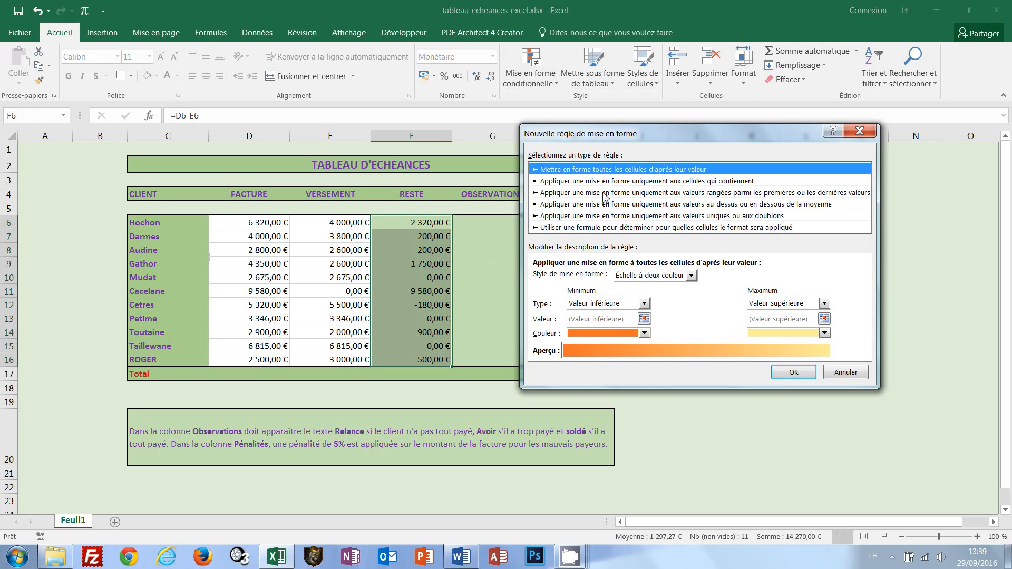
left_click(574, 232)
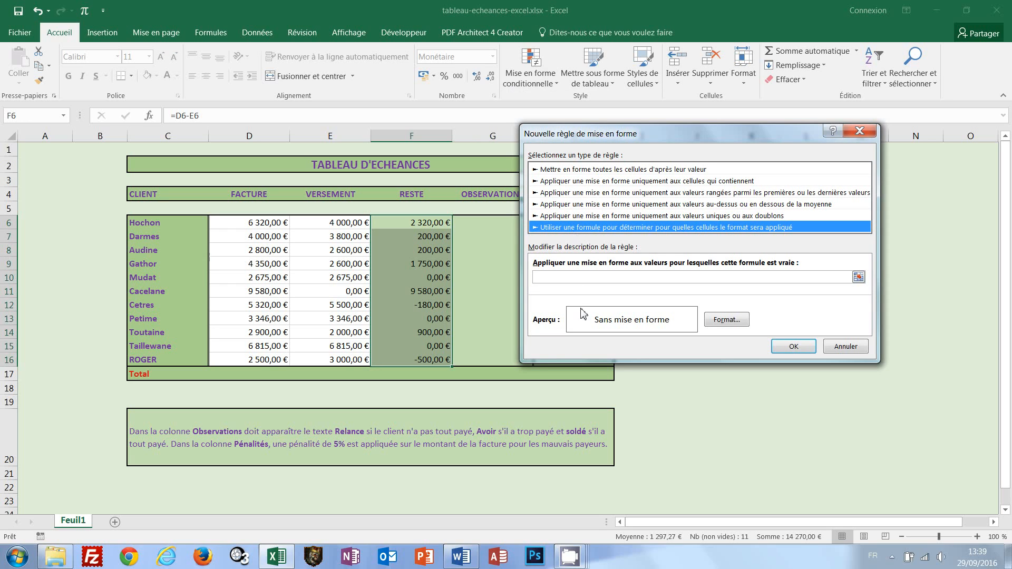
left_click(548, 277)
left_click(414, 226)
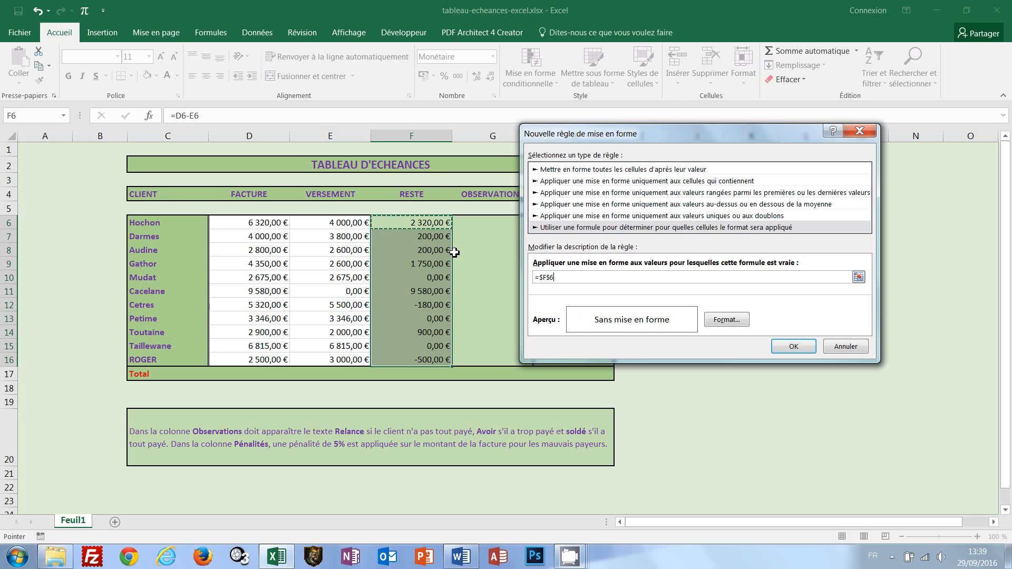
key("F4")
key("F4")
key("F4")
type(">")
Step: Give the =F6>0 rule a red, bold (Gras) font and apply it to the RESTE amounts
left_click(727, 320)
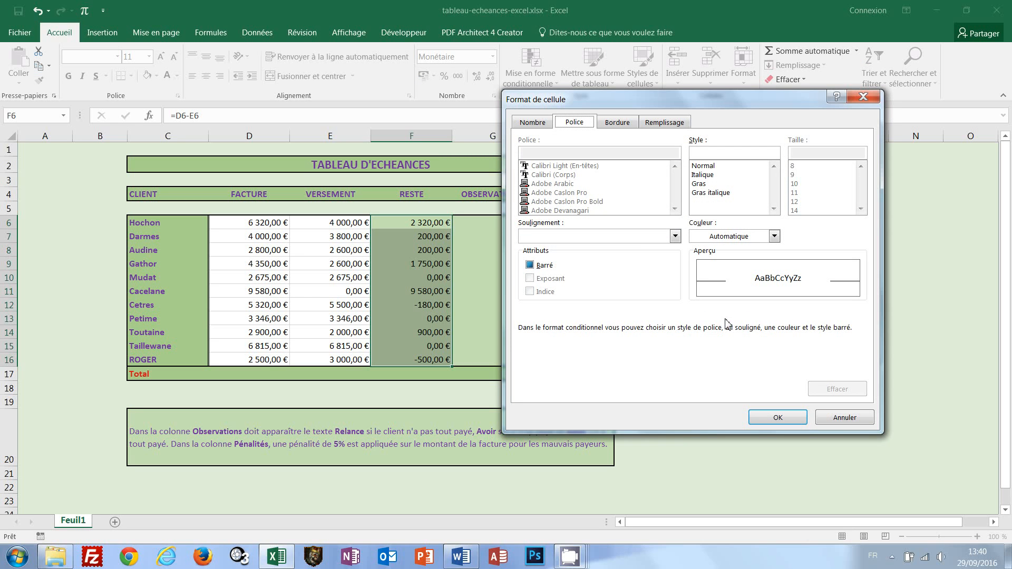
left_click(775, 236)
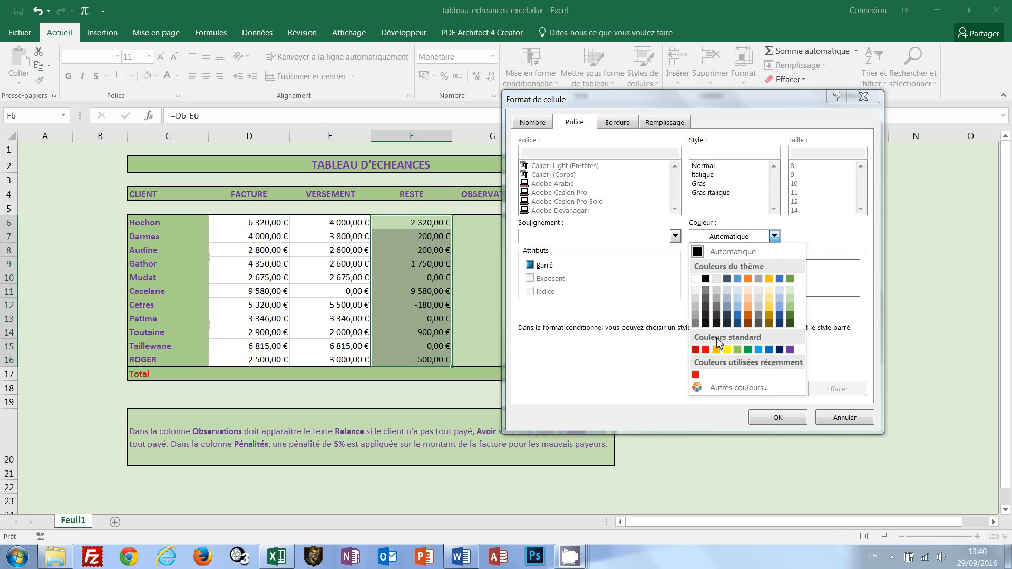
left_click(696, 376)
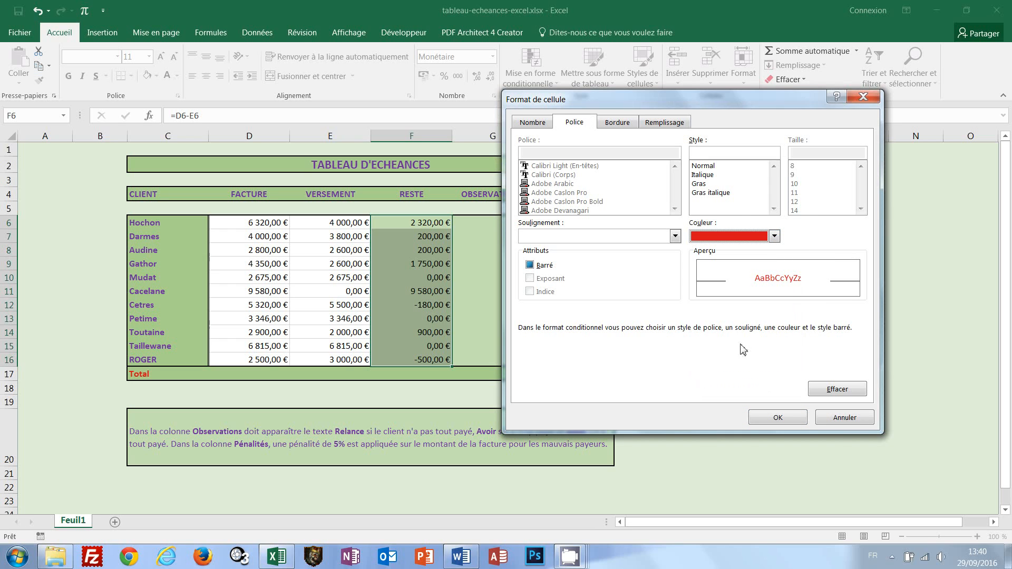
left_click(700, 184)
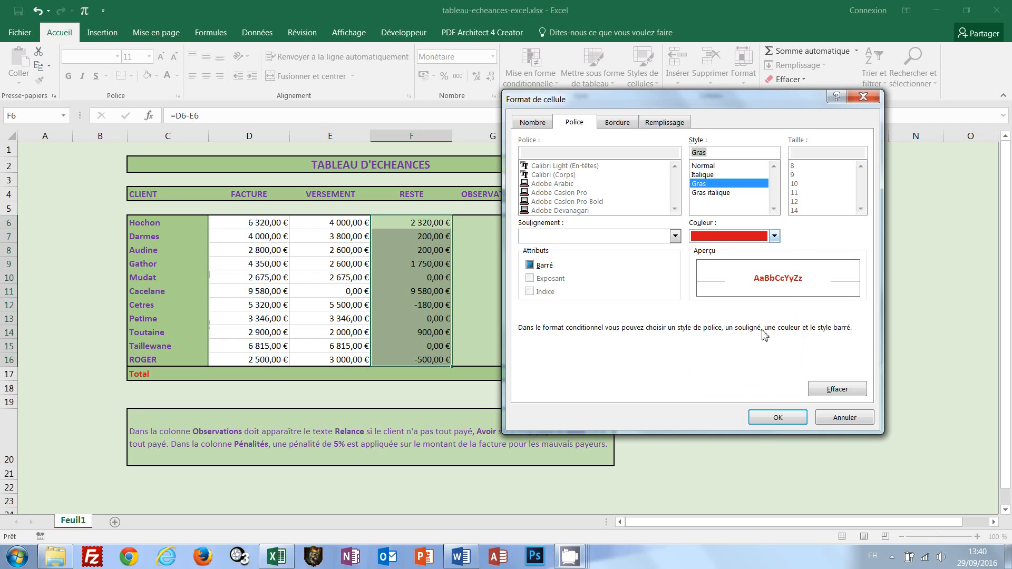
left_click(769, 418)
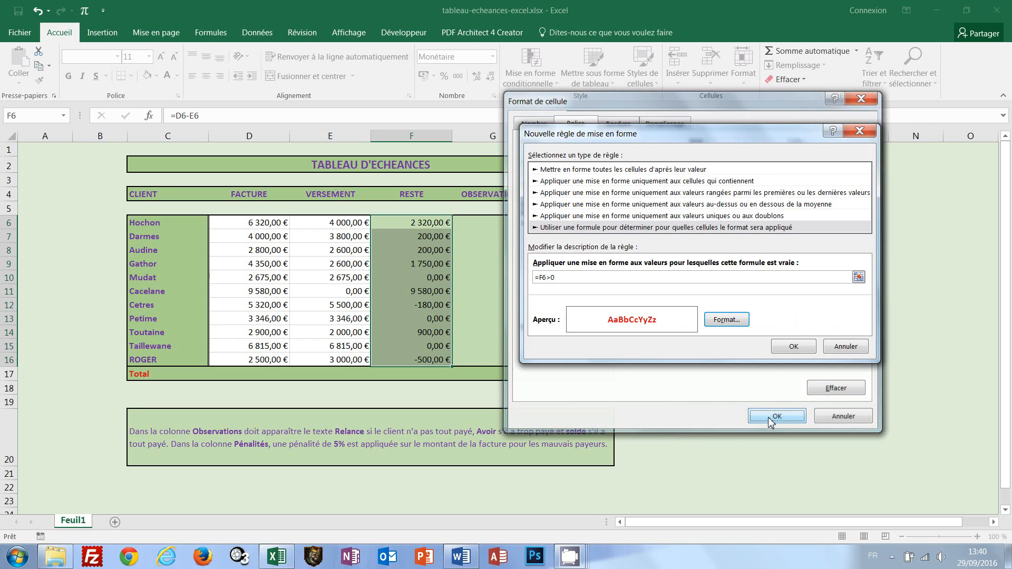
left_click(793, 347)
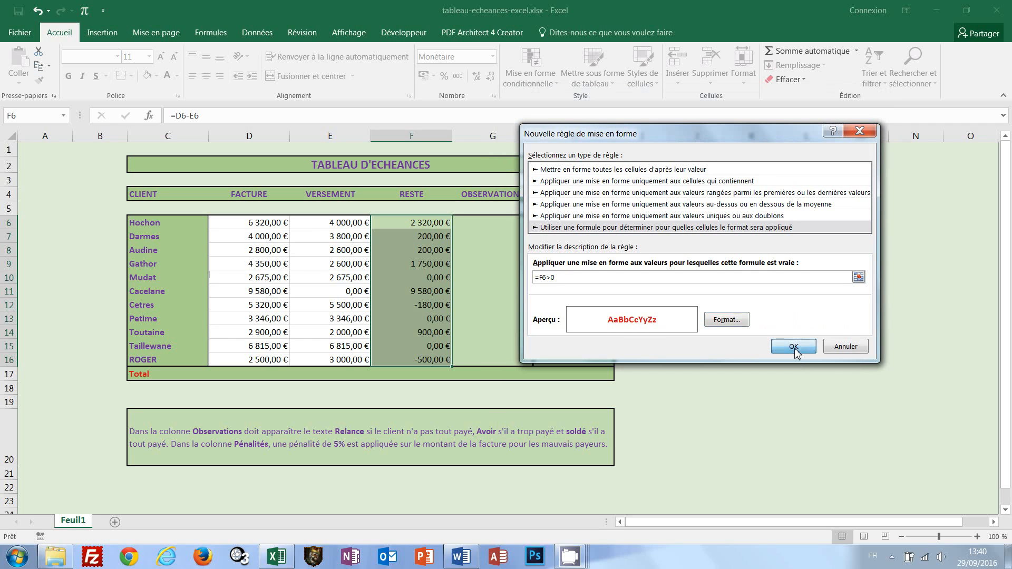
left_click(734, 365)
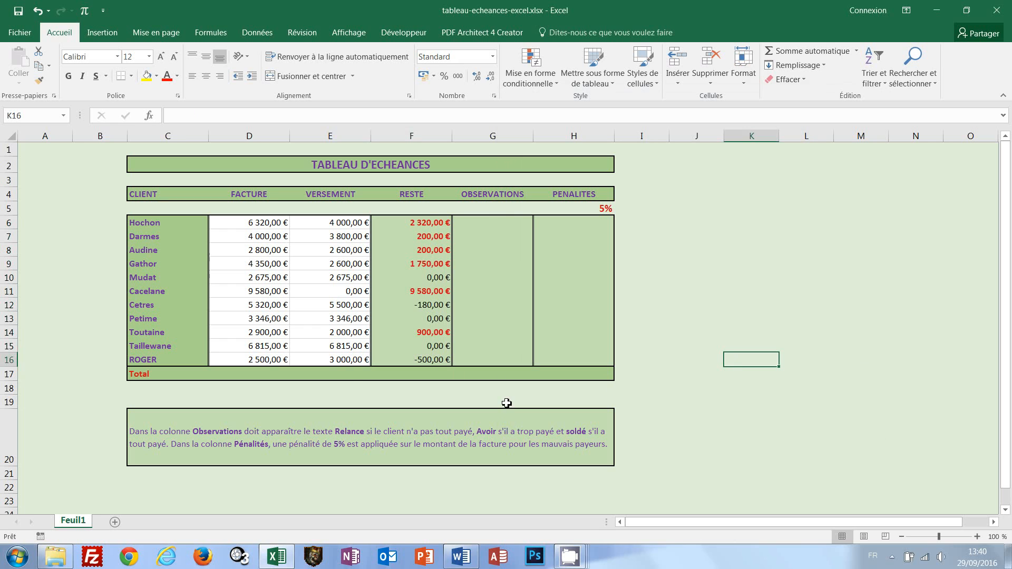
Step: Create a second formula-based conditional formatting rule on F6:F16 with the condition =F6<0
left_click_drag(428, 220, 434, 359)
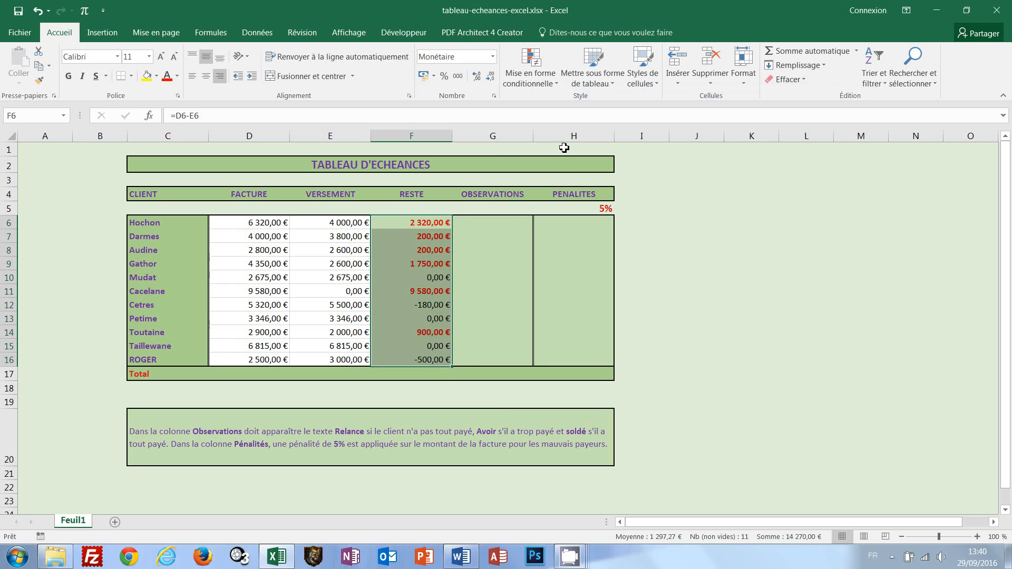
left_click(554, 87)
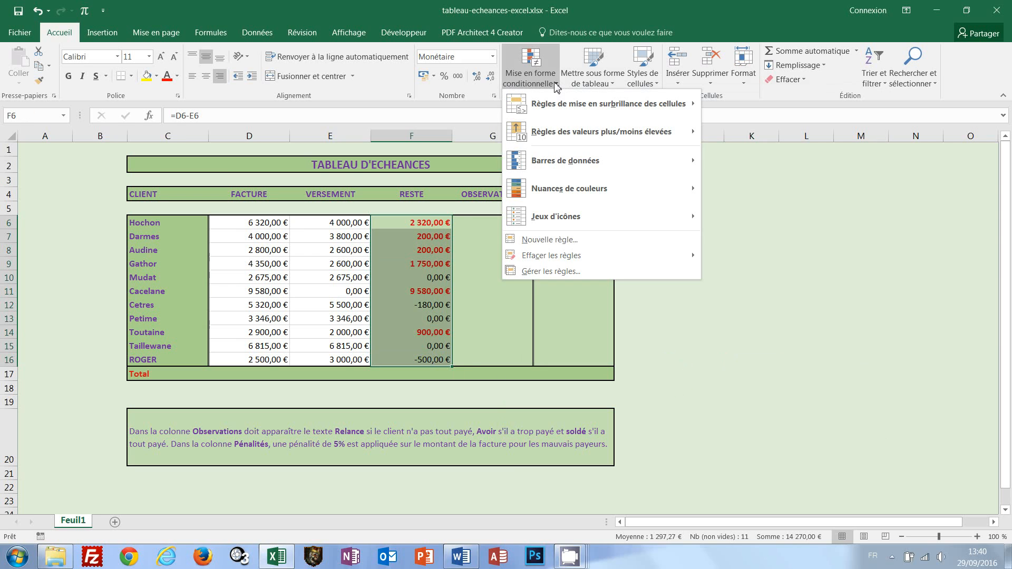
left_click(530, 242)
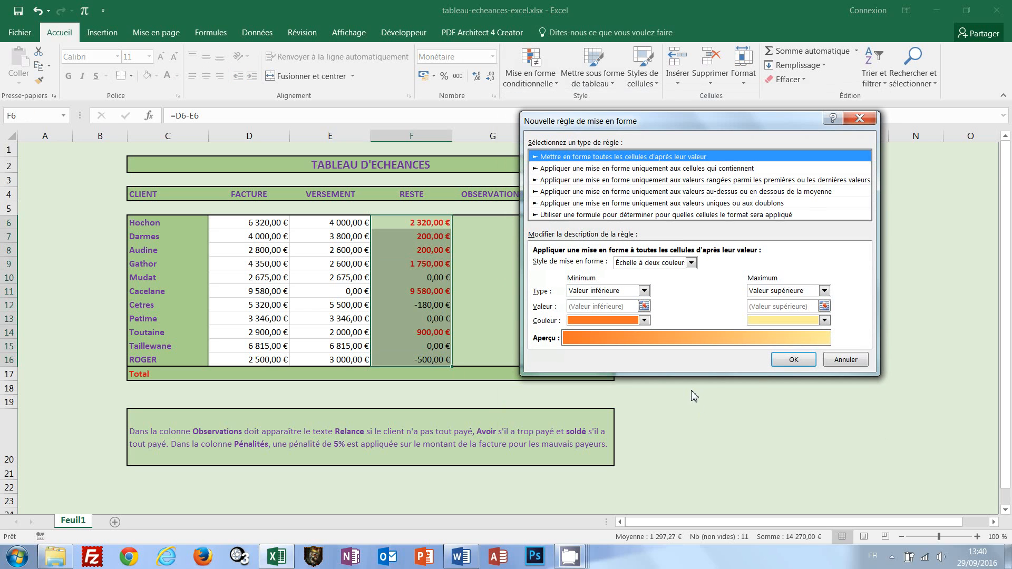
left_click(554, 216)
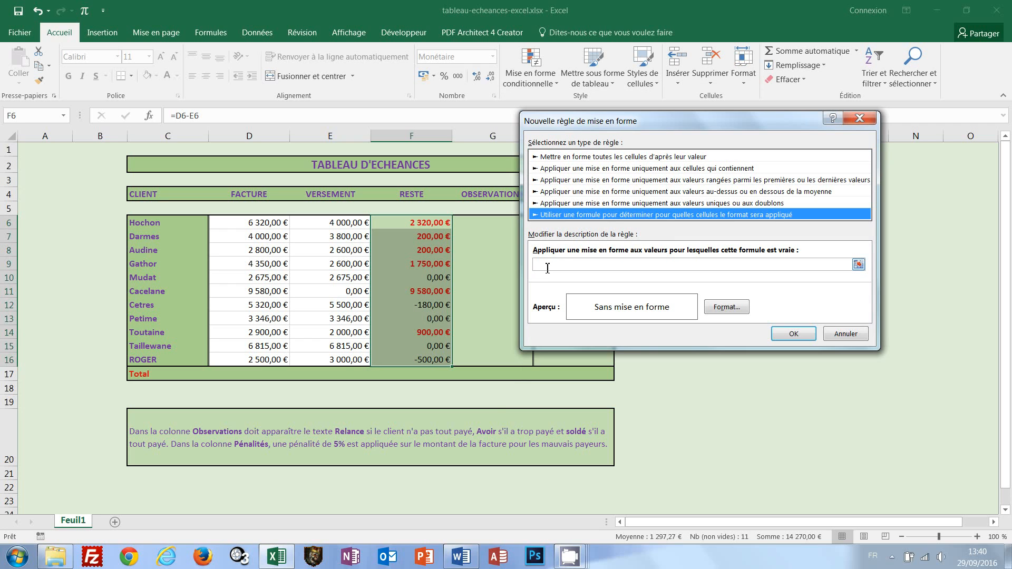
left_click(547, 266)
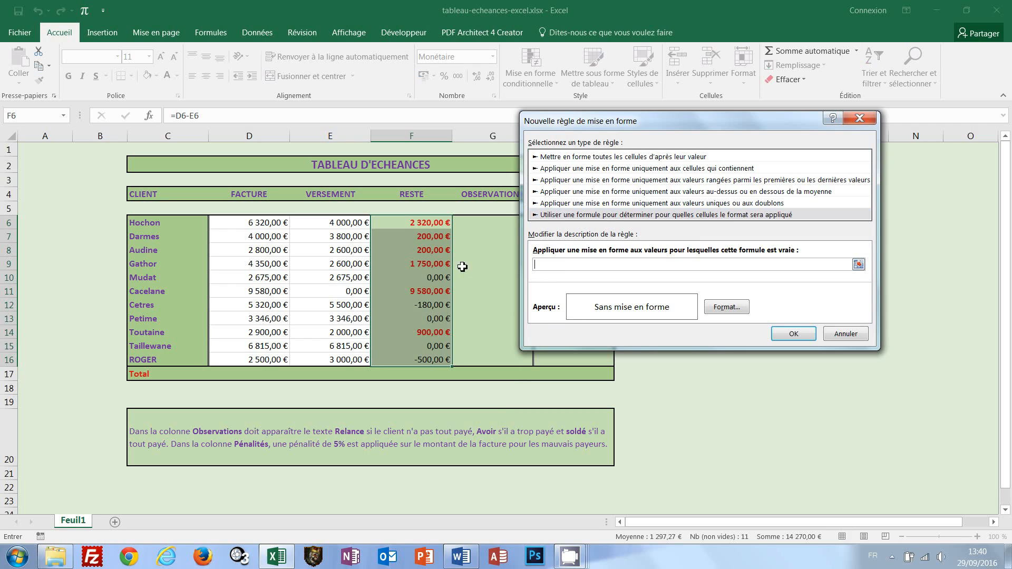
left_click(404, 225)
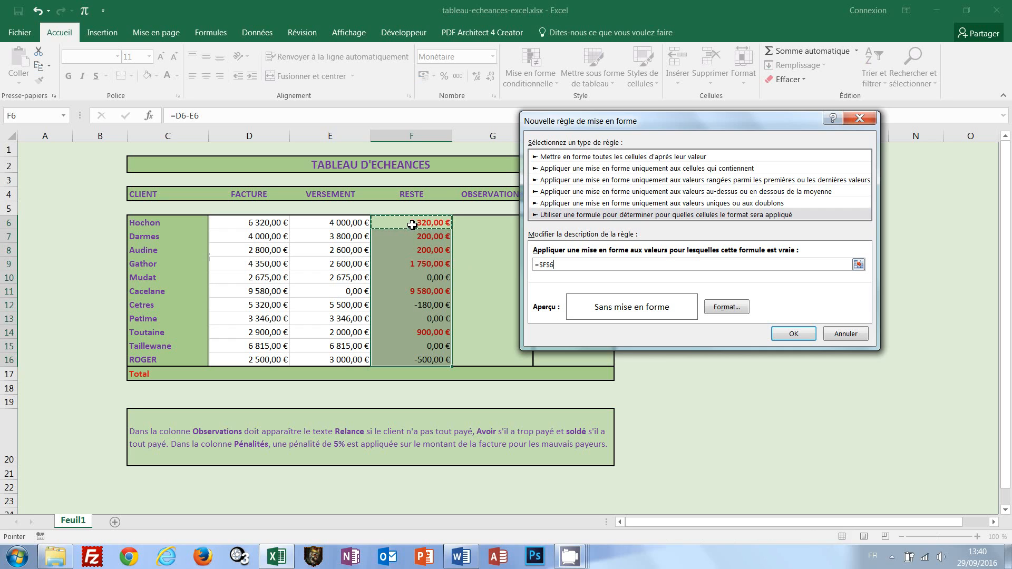
key("F4")
key("F4")
key("F4")
type("<0")
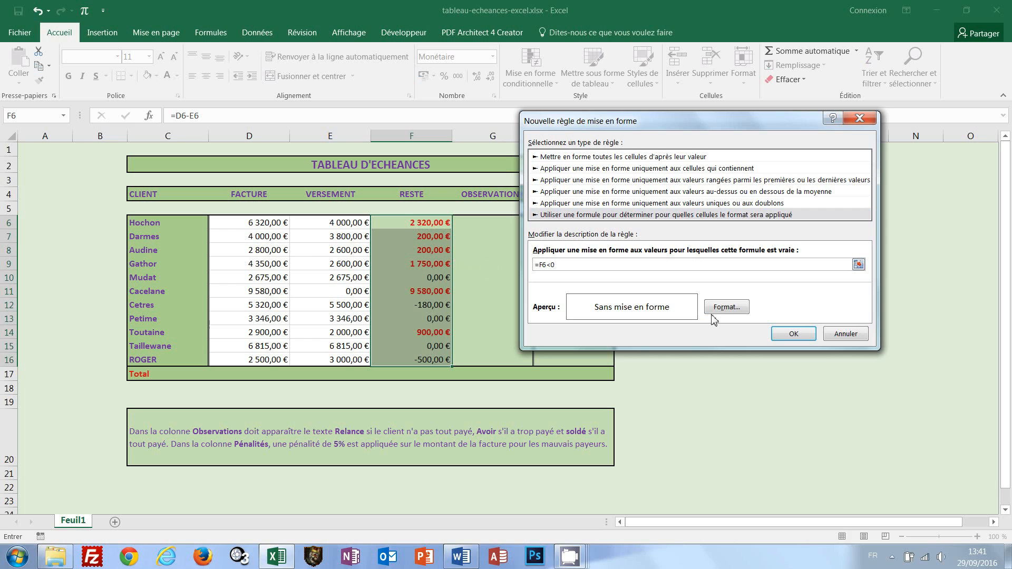
Step: Give the =F6<0 rule a dark green, bold (Gras) font and apply it to the RESTE amounts
left_click(726, 307)
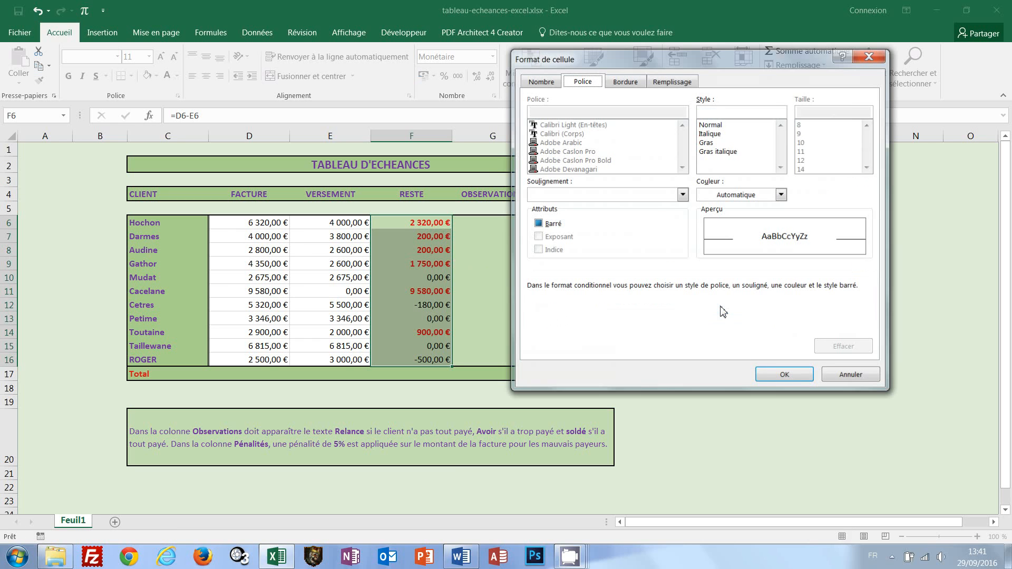
left_click(782, 195)
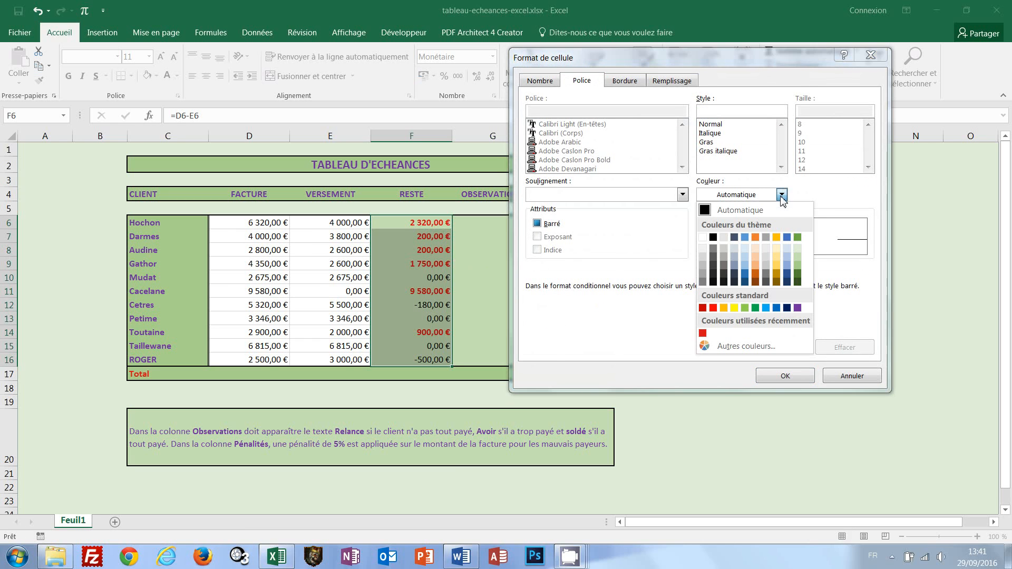
left_click(798, 272)
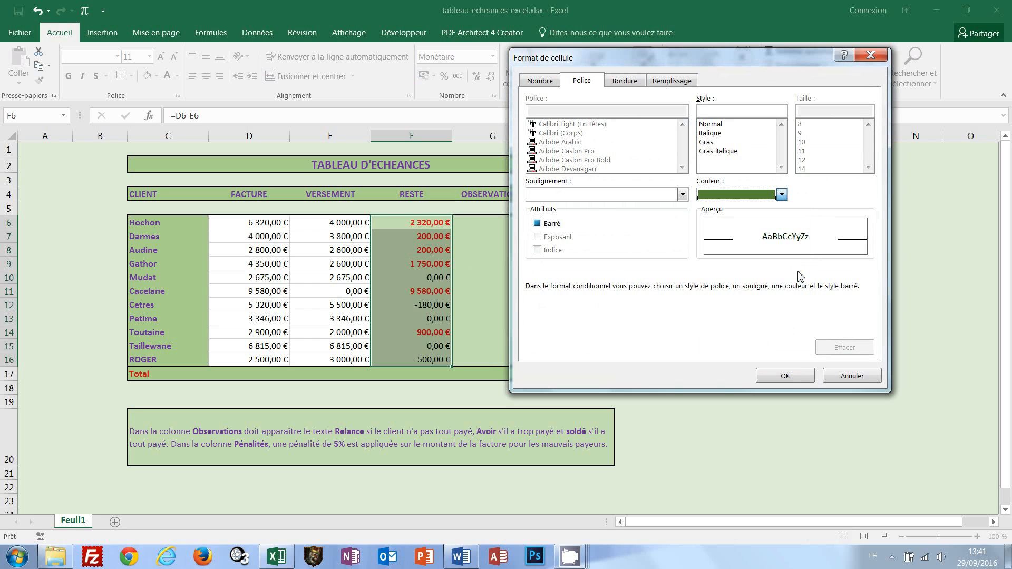
left_click(707, 143)
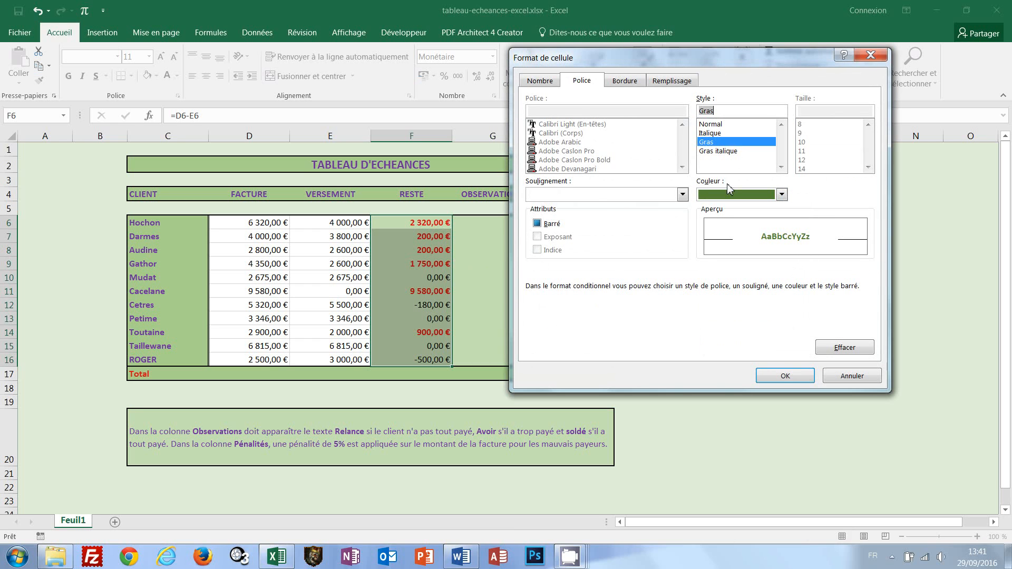
left_click(785, 376)
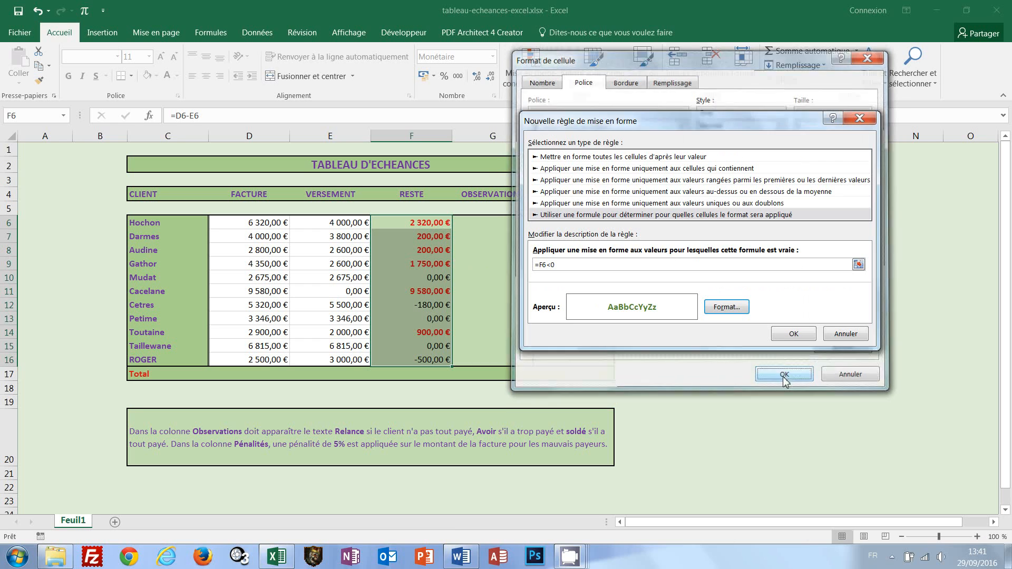
left_click(793, 333)
left_click(754, 366)
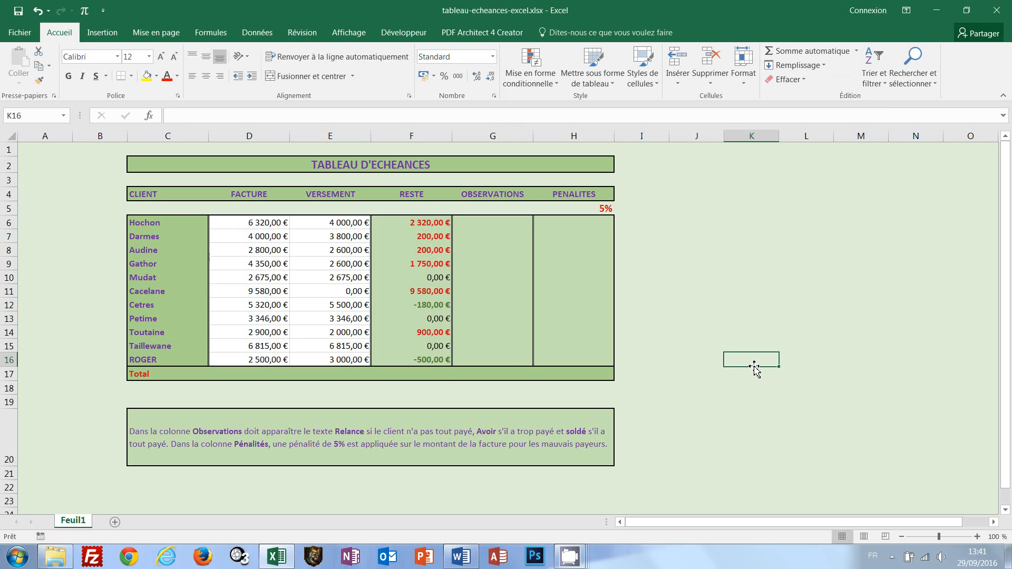
Step: Change the VERSEMENT amount in E6 to 6320 to test the conditional formatting
left_click(339, 221)
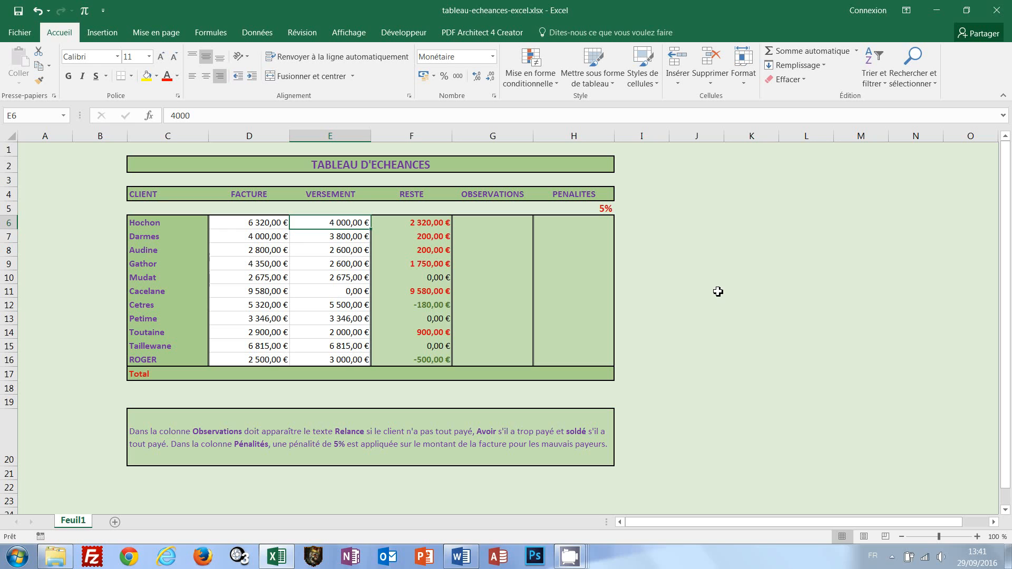
type("6320")
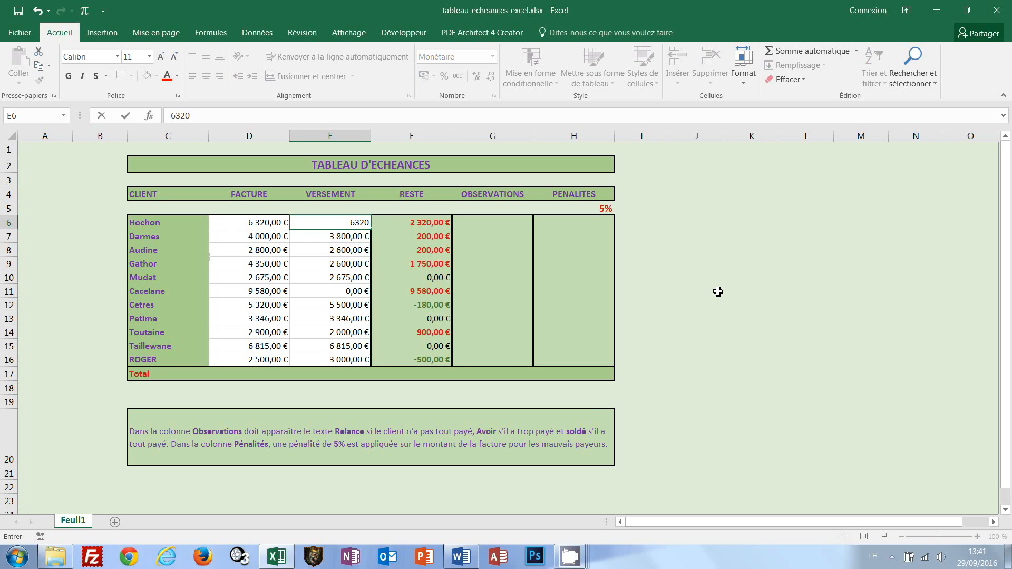
key("Return")
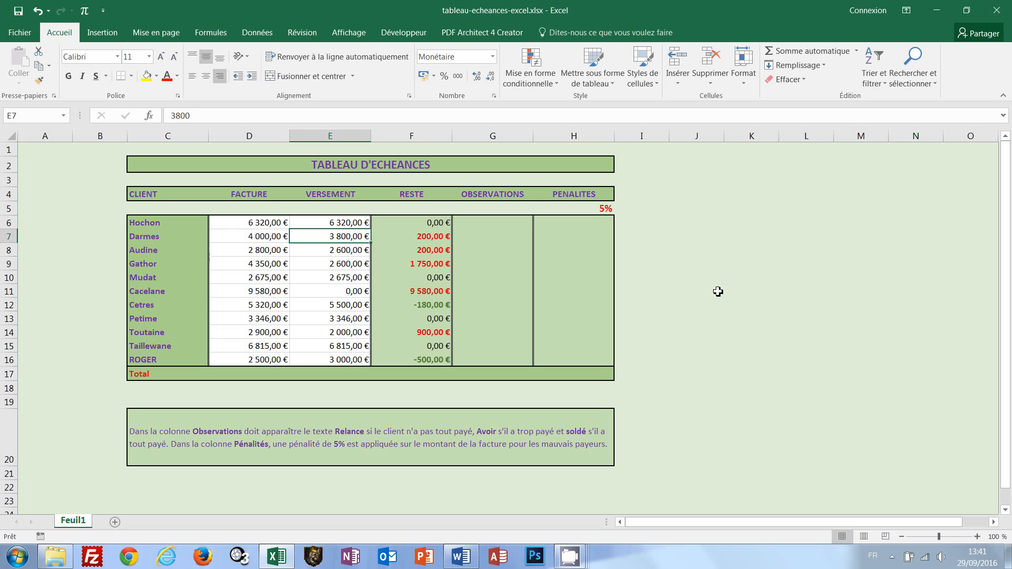
Step: Undo the test change to the VERSEMENT amount in E6
key("ctrl+z")
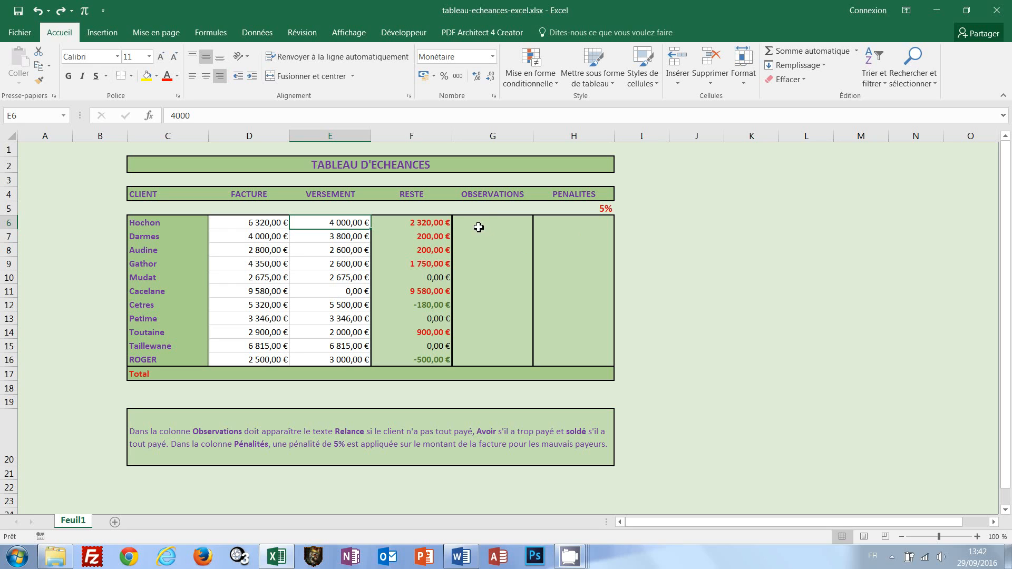
Step: Start a SI formula for OBSERVATIONS cells G6:G16 that returns "Relance" when F6>0
left_click_drag(483, 223, 478, 362)
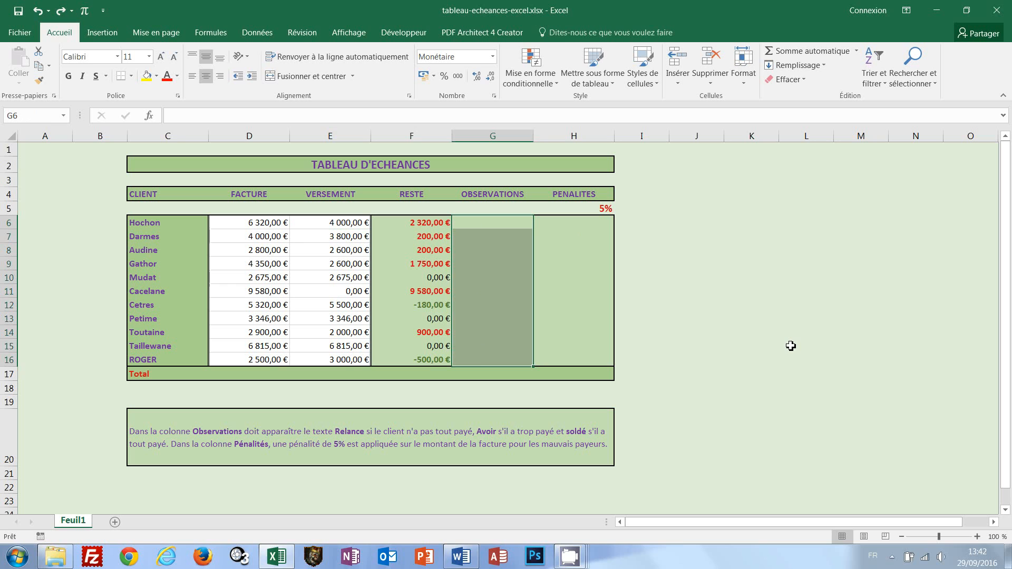
type("=")
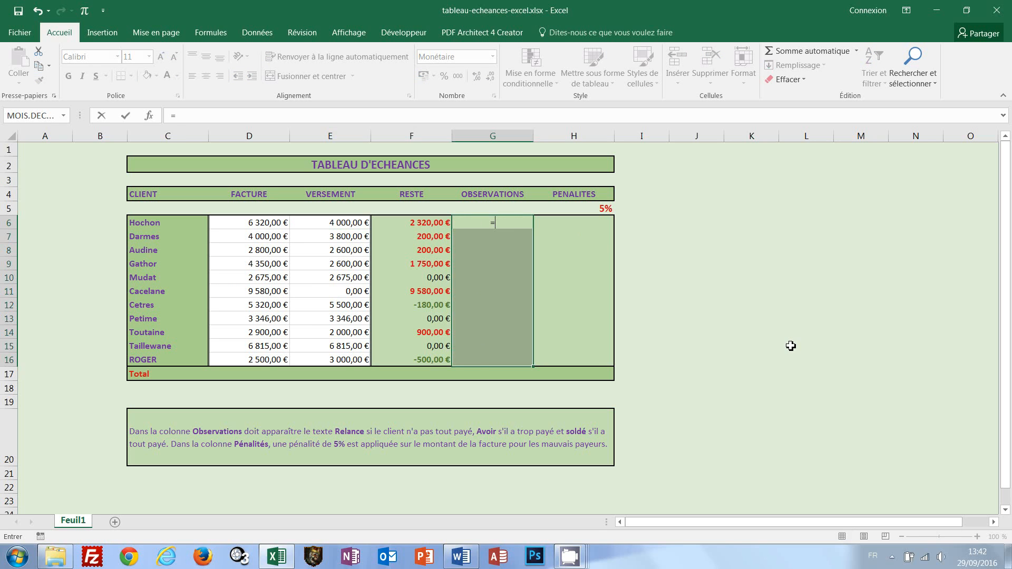
type("si(")
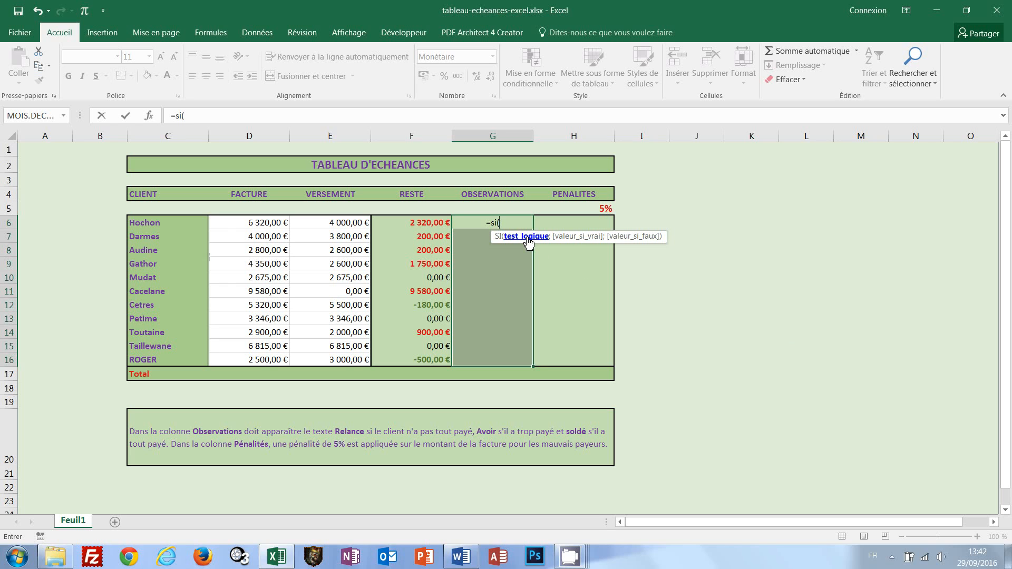
left_click(401, 225)
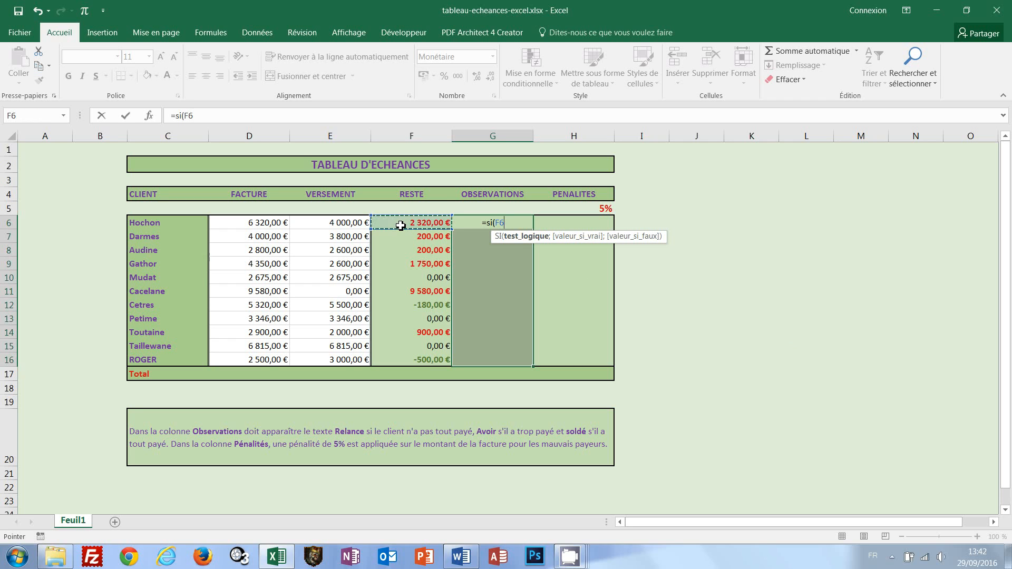
type(">")
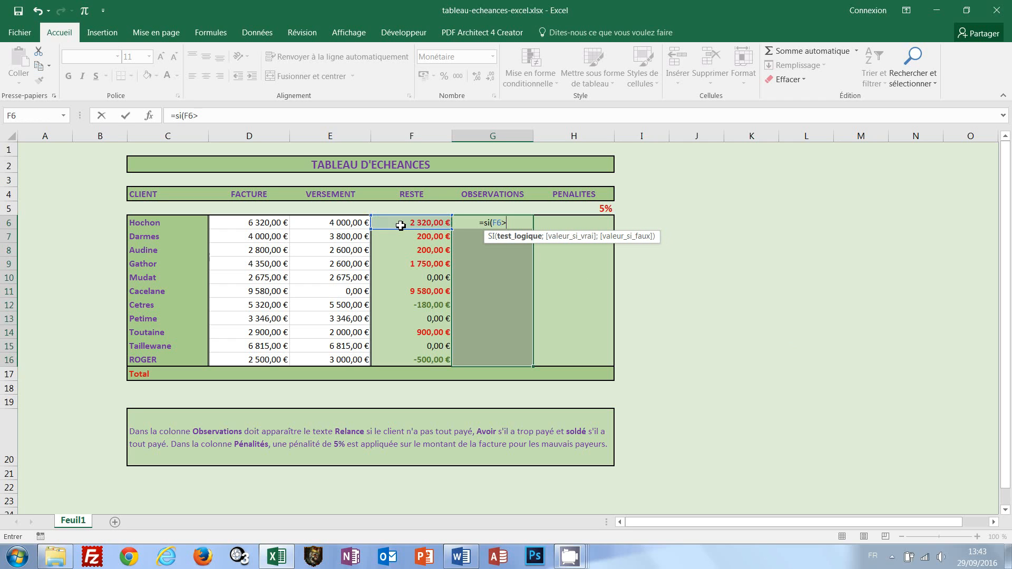
type("0;")
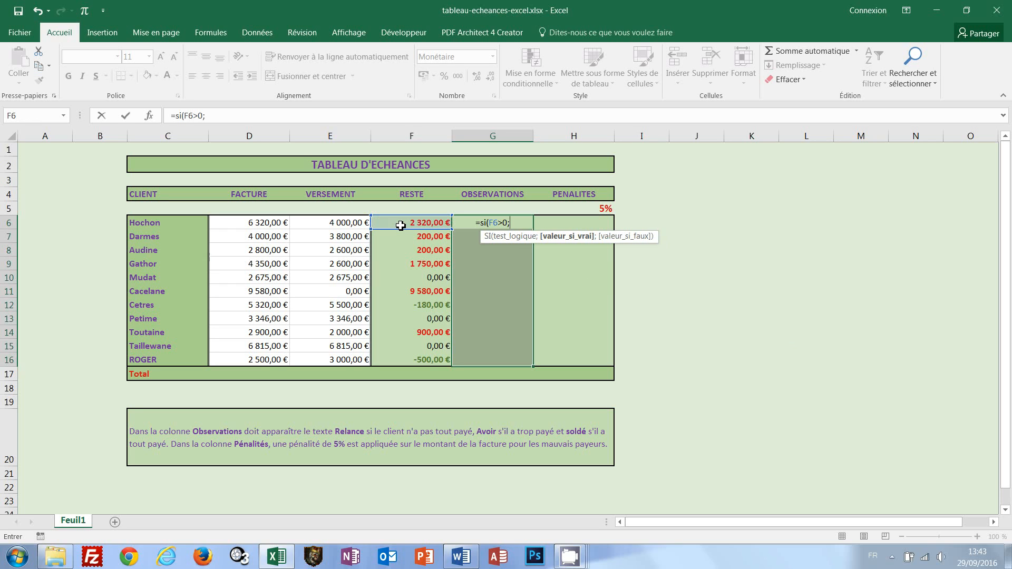
type("\"")
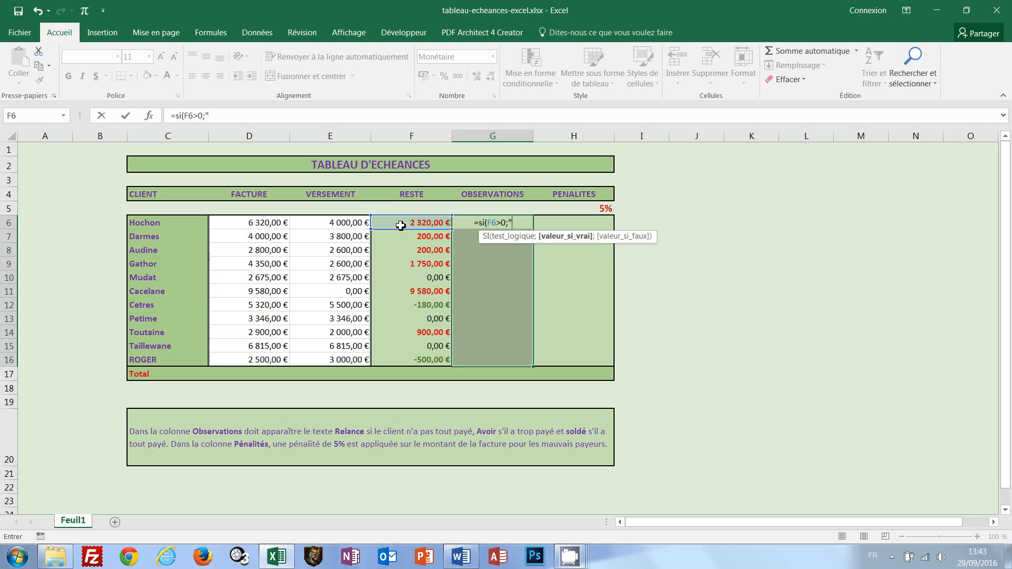
type("Relance")
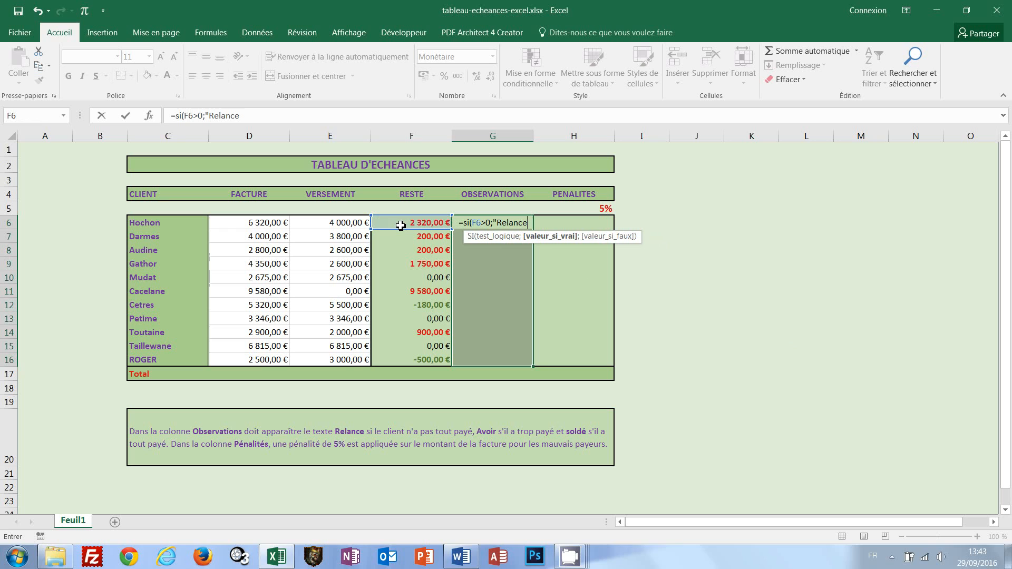
type("\"")
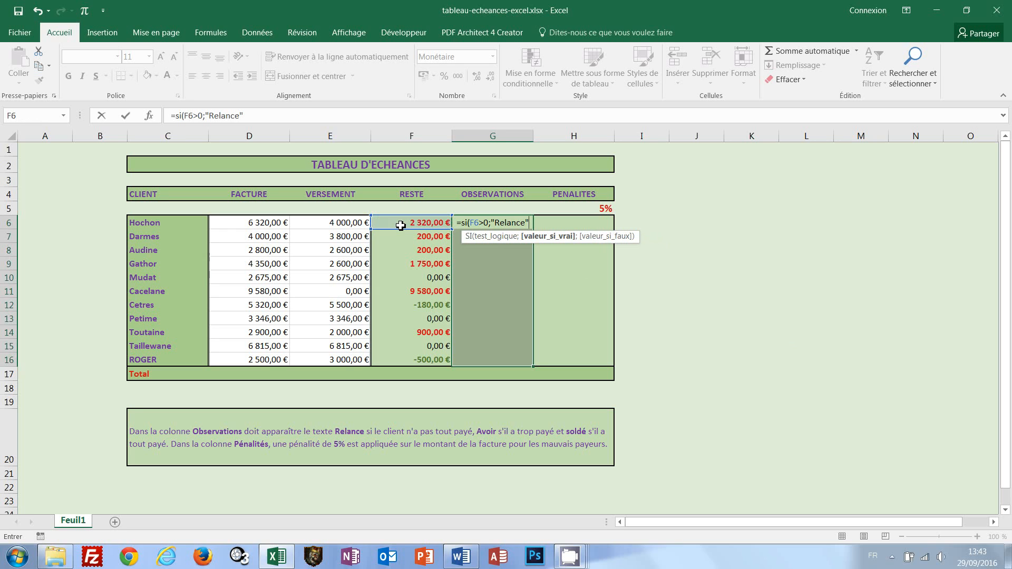
type(";")
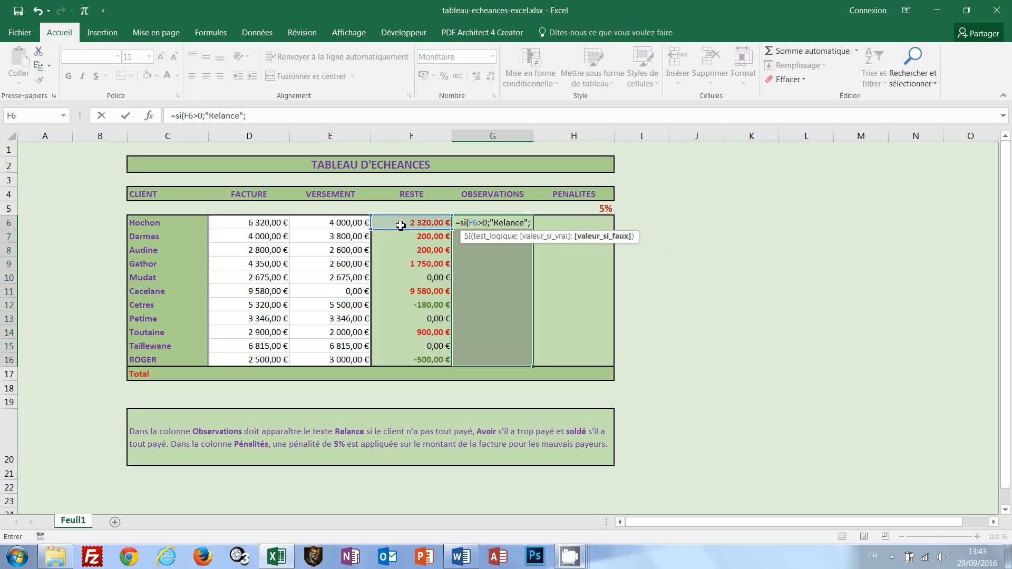
Step: Nest a second SI as the formula's false value, returning "Avoir" when F6<0
type("si")
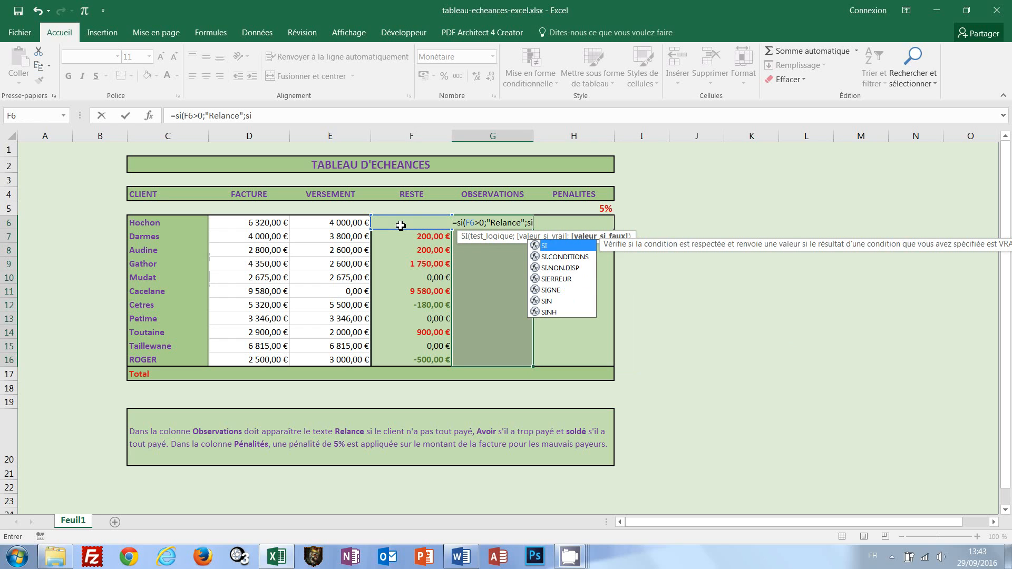
type("(")
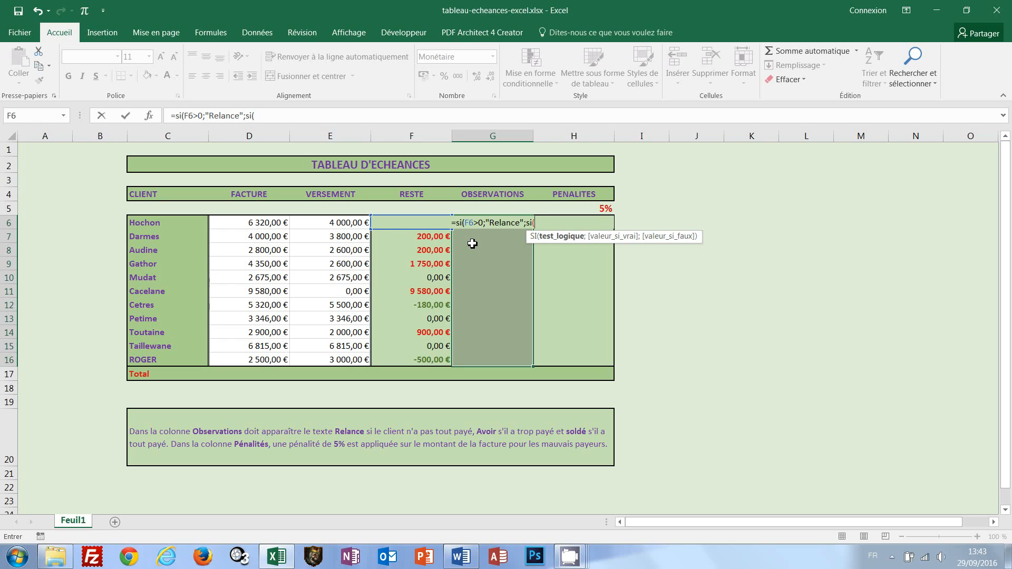
type("F")
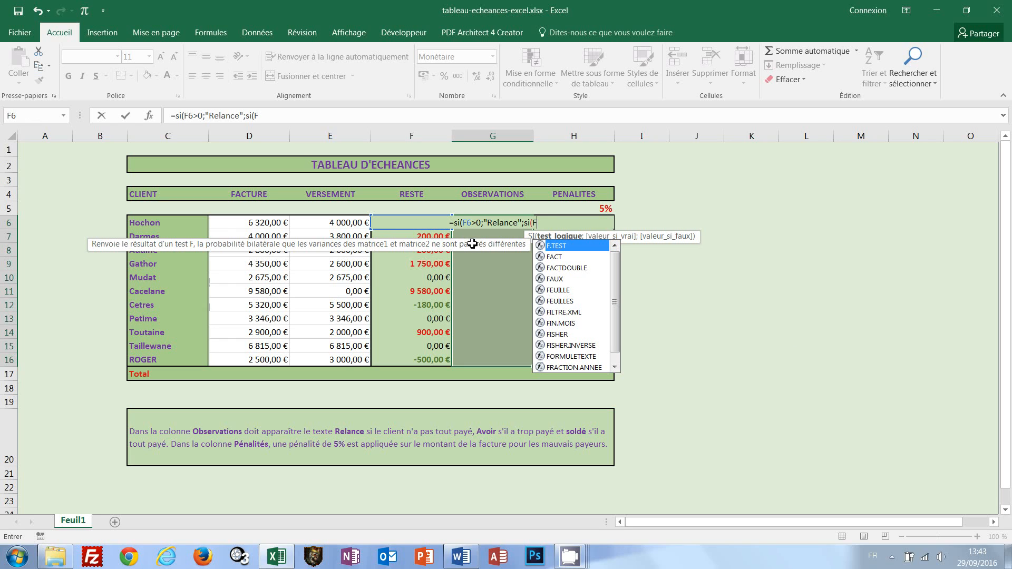
type("6")
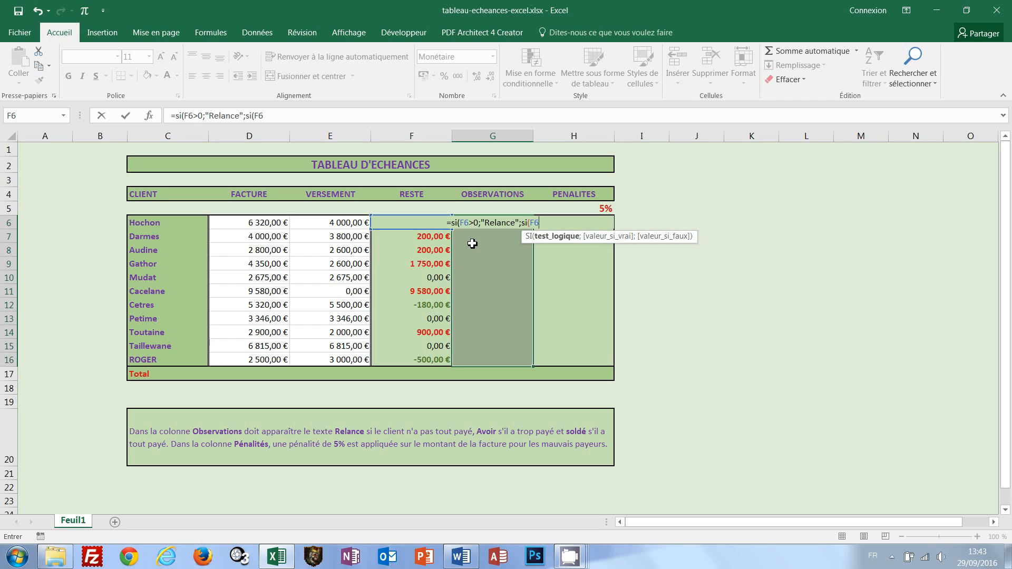
type("<")
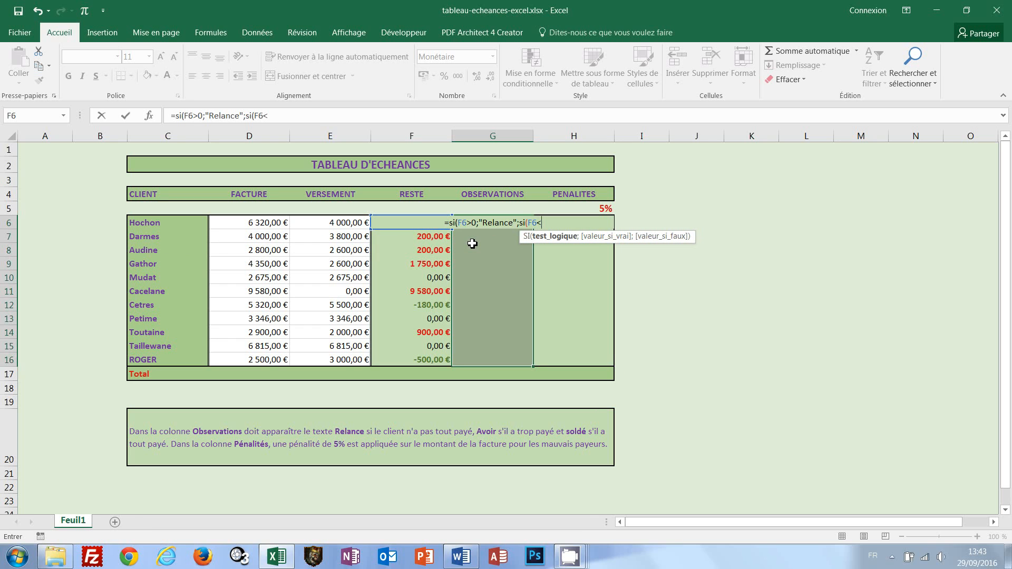
type("0")
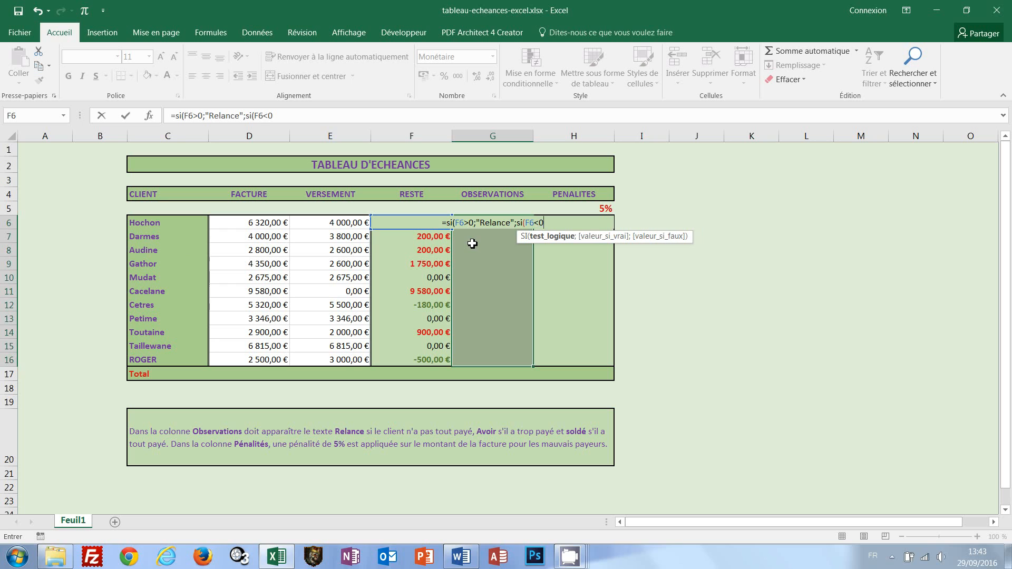
type(";")
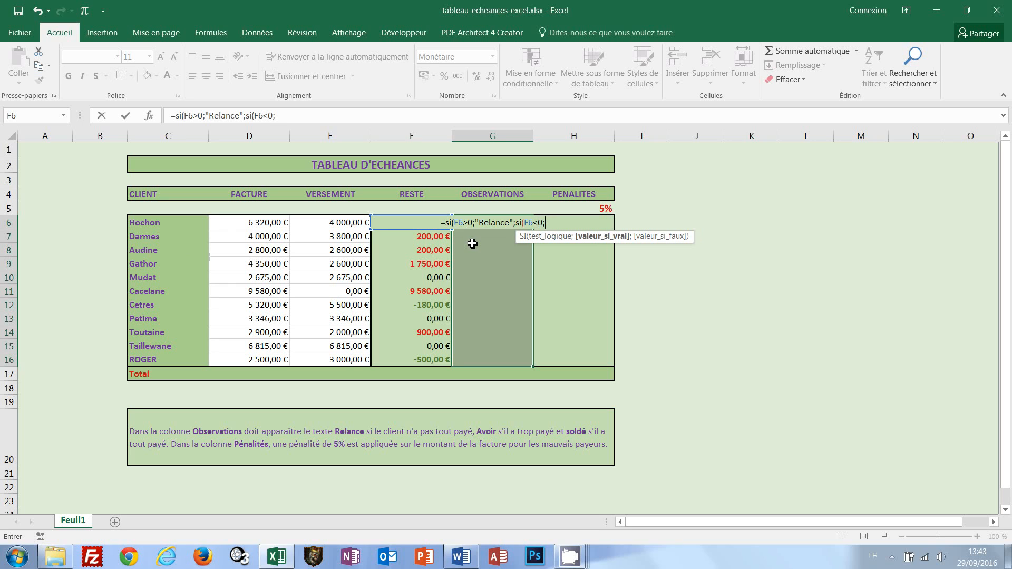
type("\"")
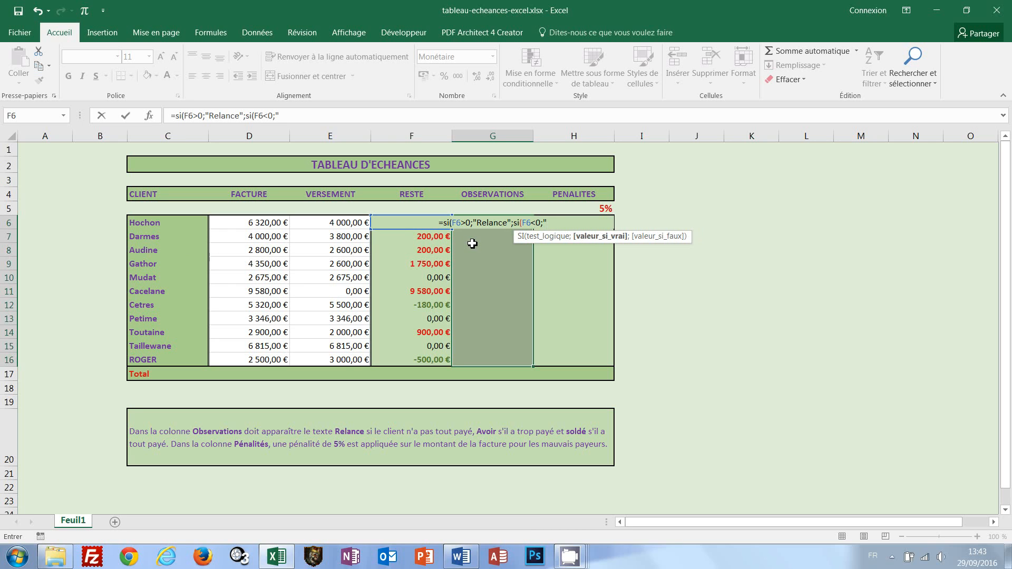
type("Avoir")
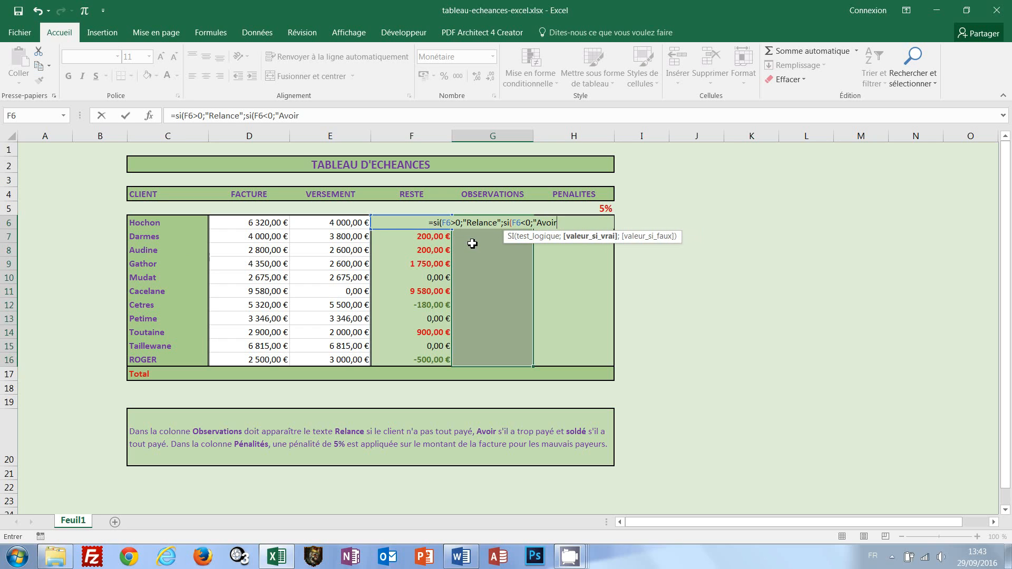
type("\";")
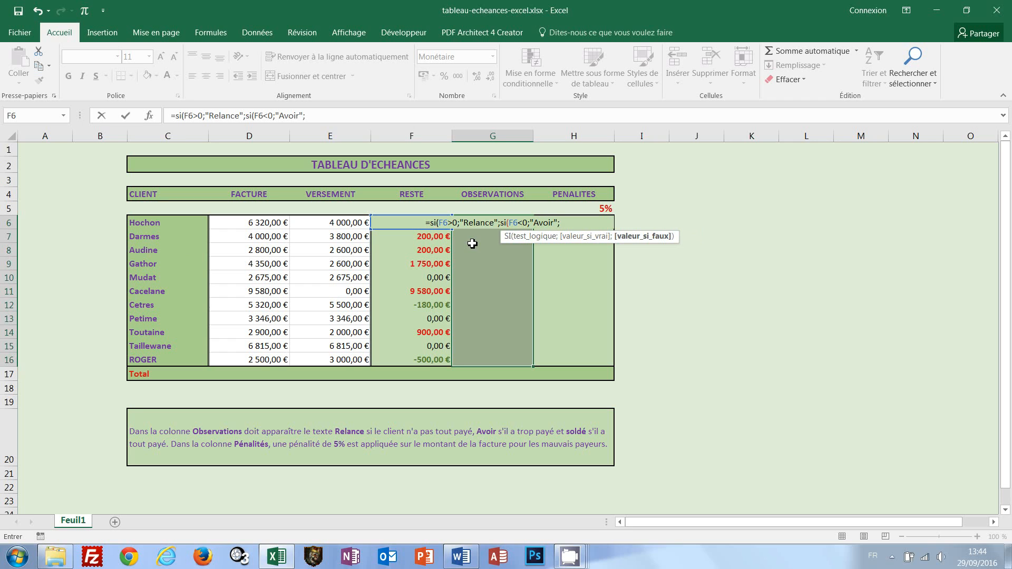
Step: Complete the nested SI with "Soldé" as the remaining case and enter the formula across all of G6:G16
type("\"")
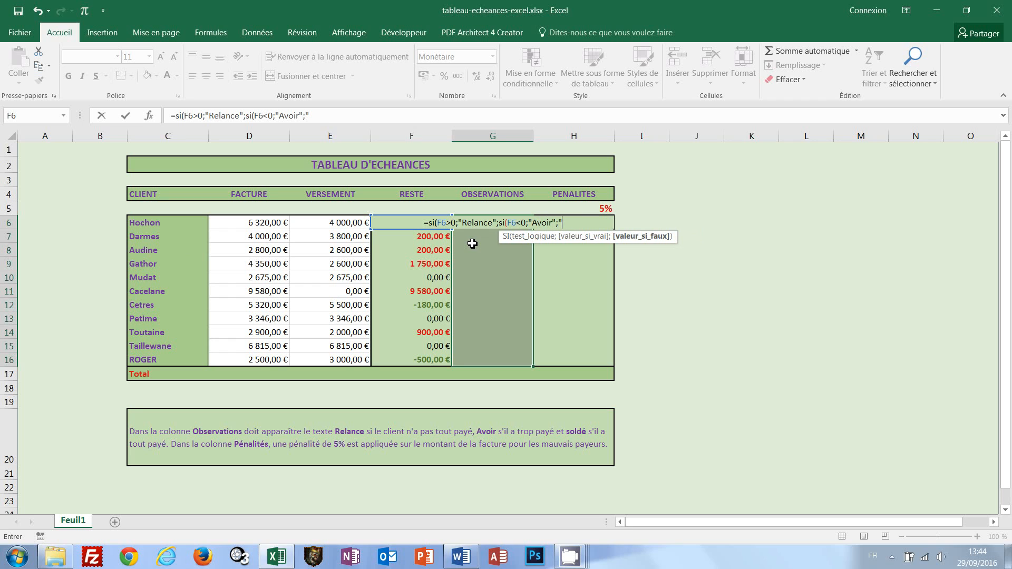
type("Soldé")
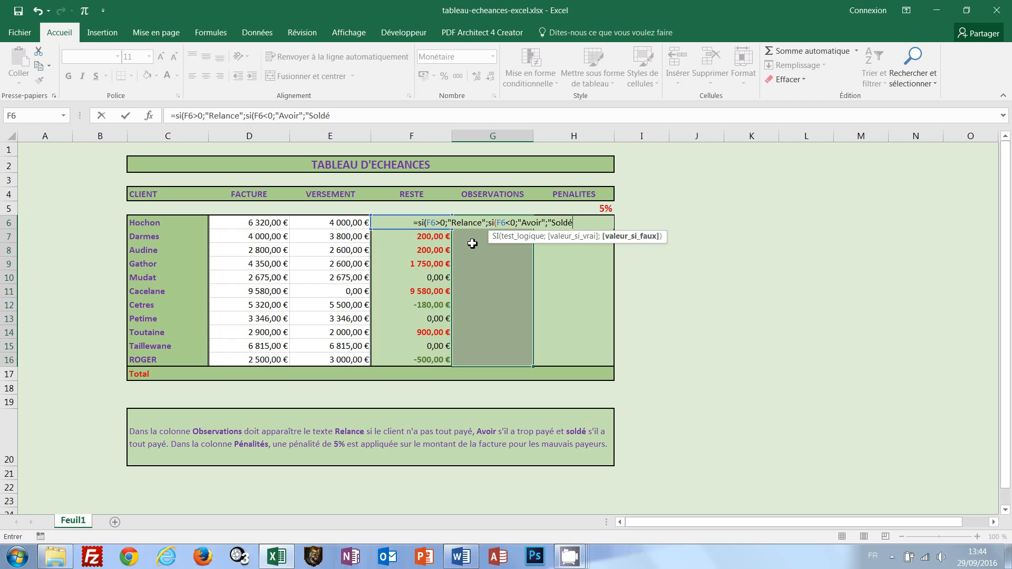
type("\"")
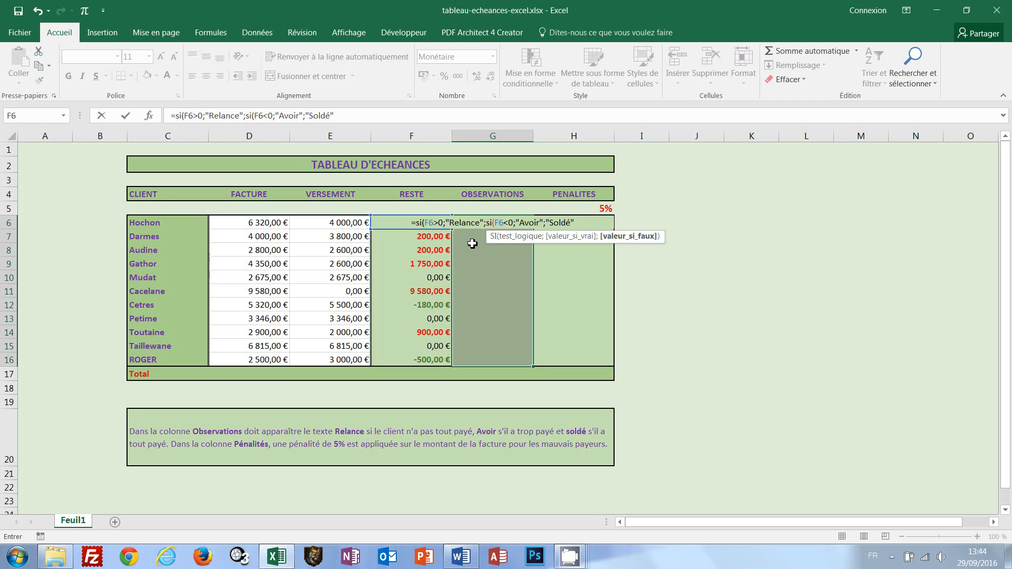
type(")")
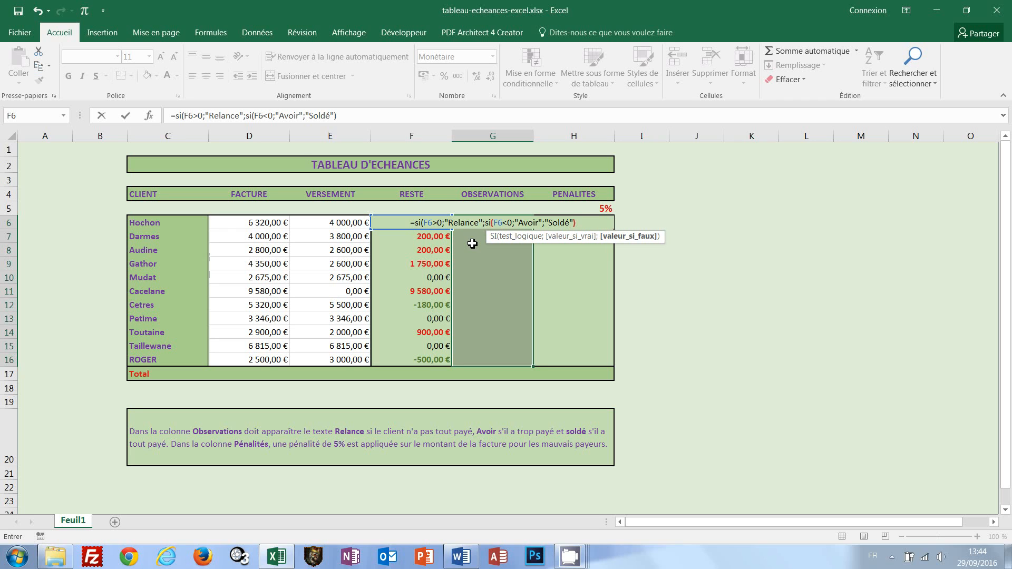
type(")")
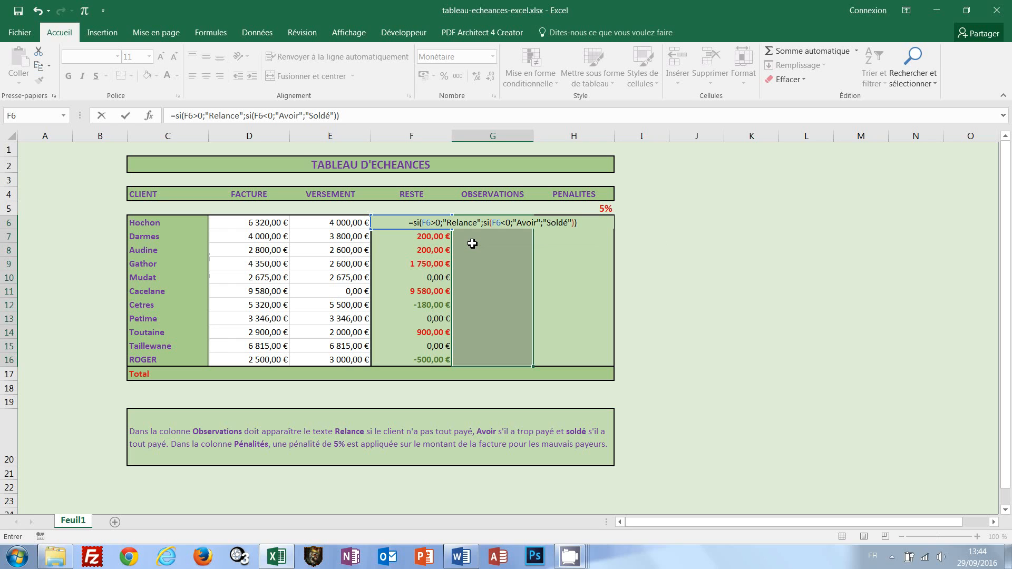
key("ctrl+Return")
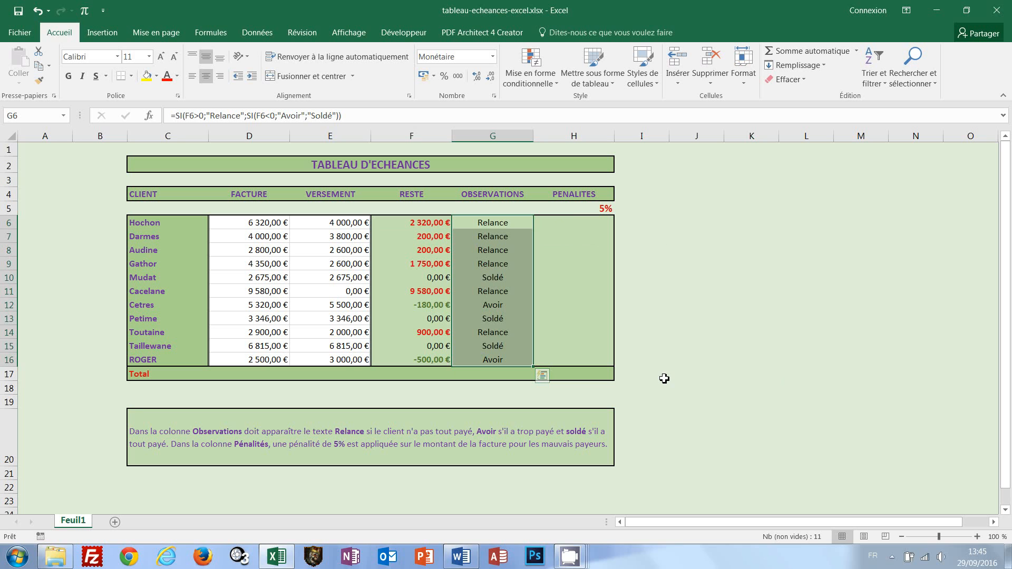
Step: Create a formula-based conditional formatting rule on G6:G16 with the condition =G6="Relance"
left_click(554, 85)
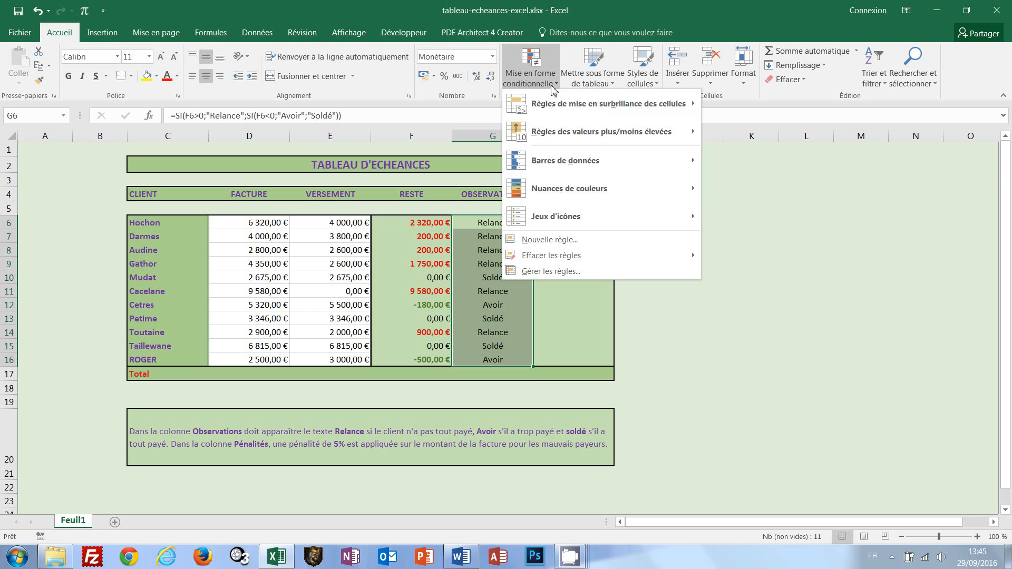
left_click(554, 245)
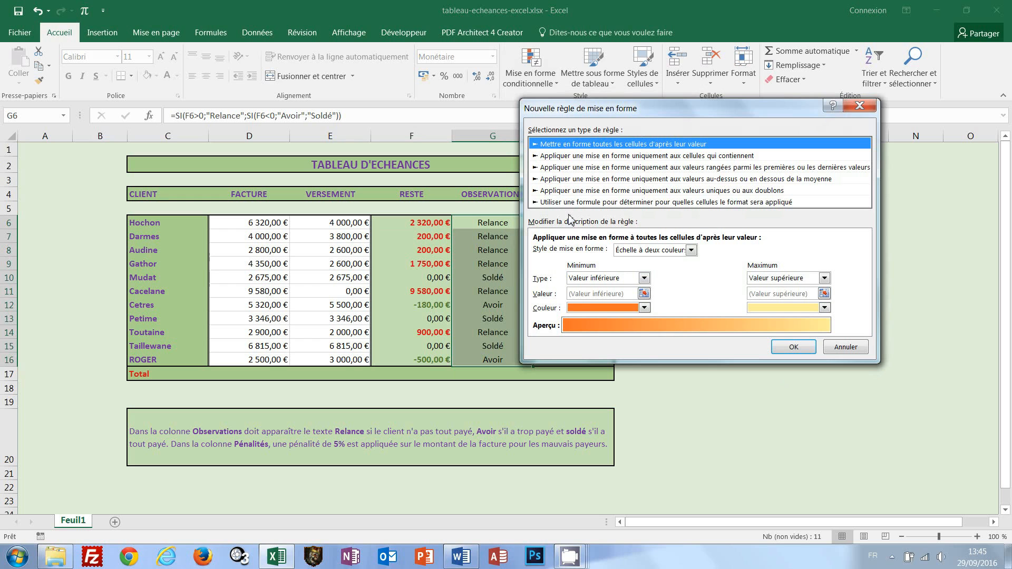
left_click(571, 202)
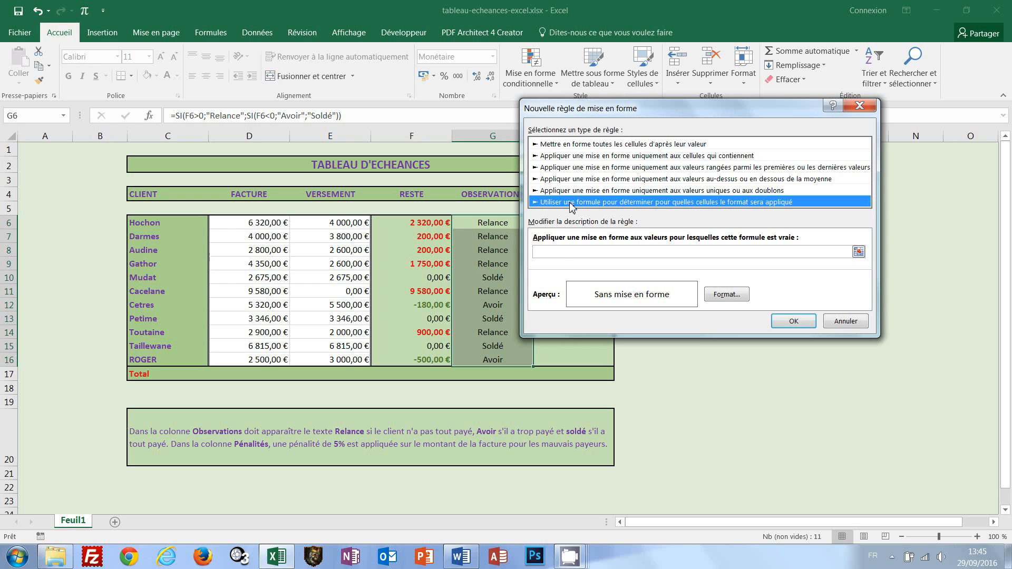
left_click(622, 252)
left_click(485, 222)
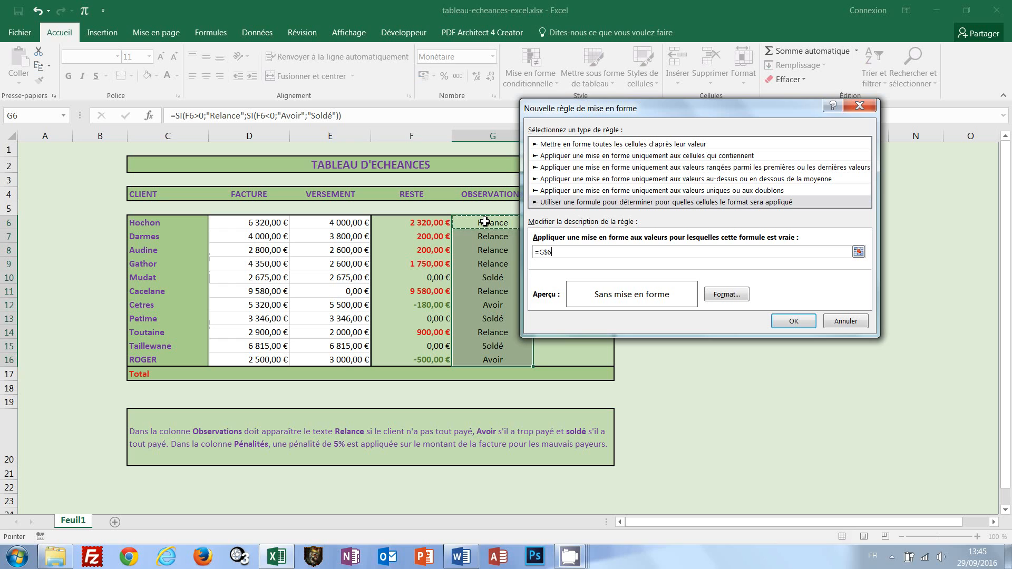
key("F4")
key("F4")
key("F4")
type("=\"Relance")
Step: Give the "Relance" rule a bold red font format and apply the rule to G6:G16
left_click(728, 295)
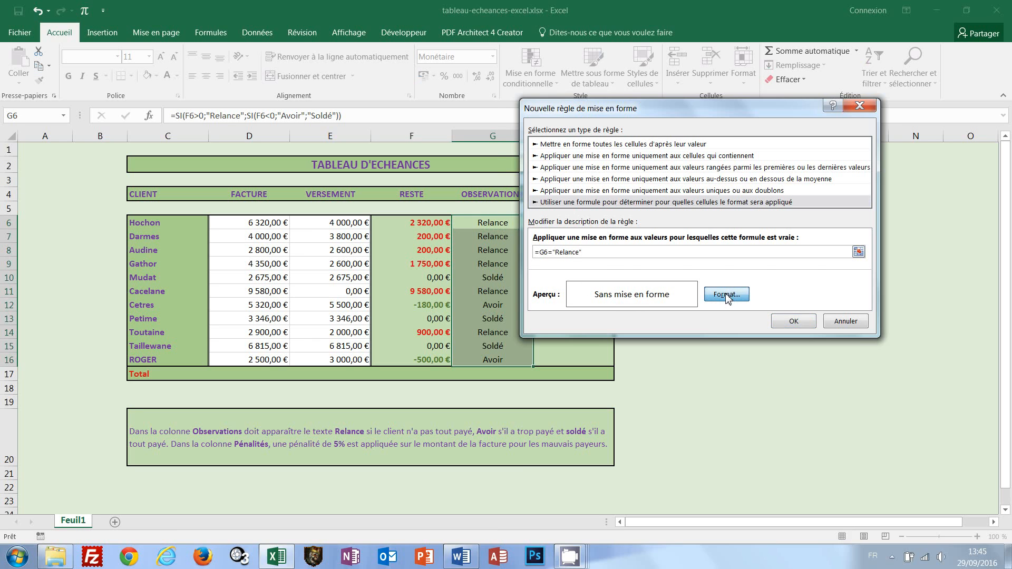
left_click(782, 182)
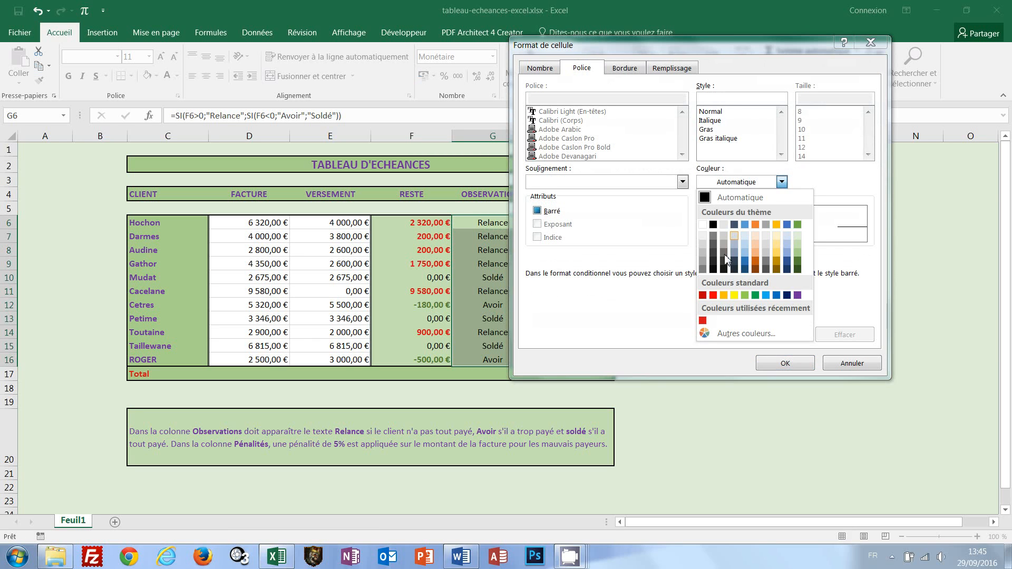
left_click(703, 320)
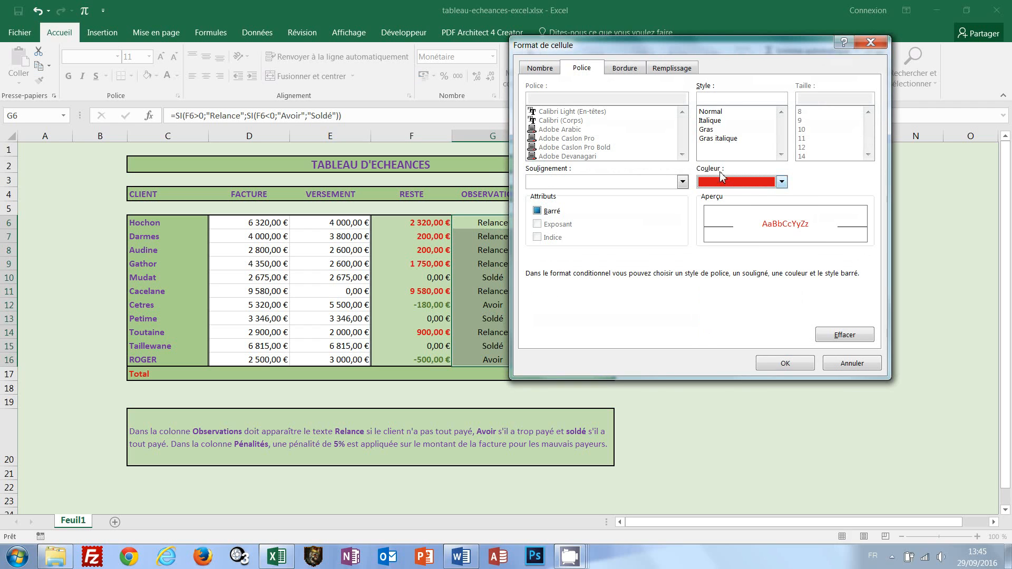
left_click(706, 129)
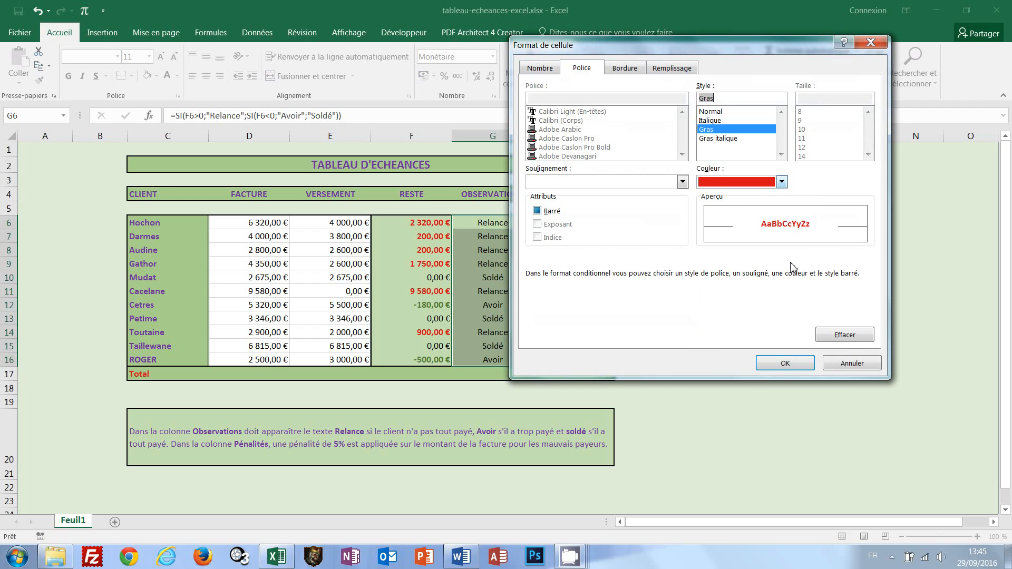
left_click(798, 366)
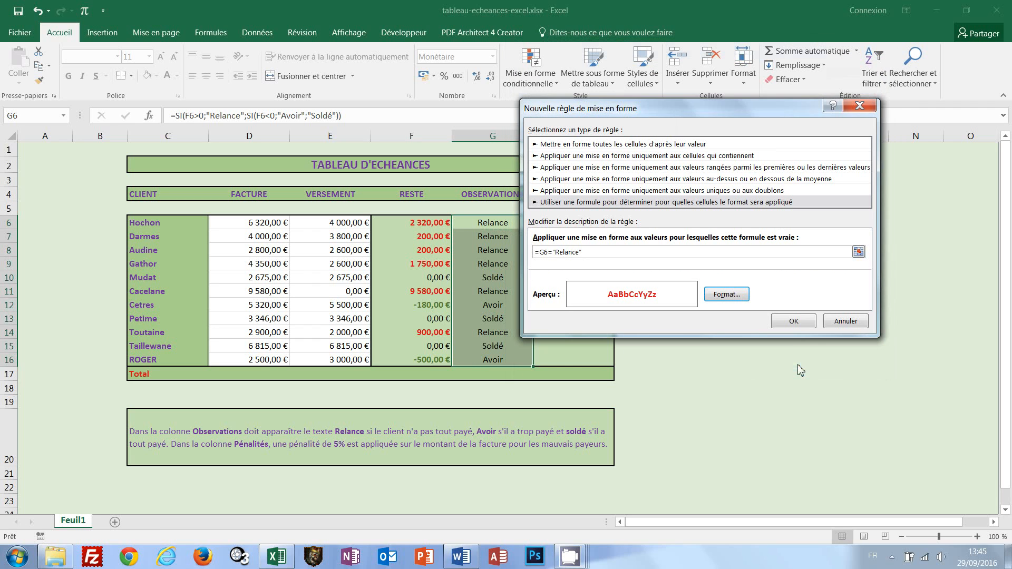
left_click(793, 323)
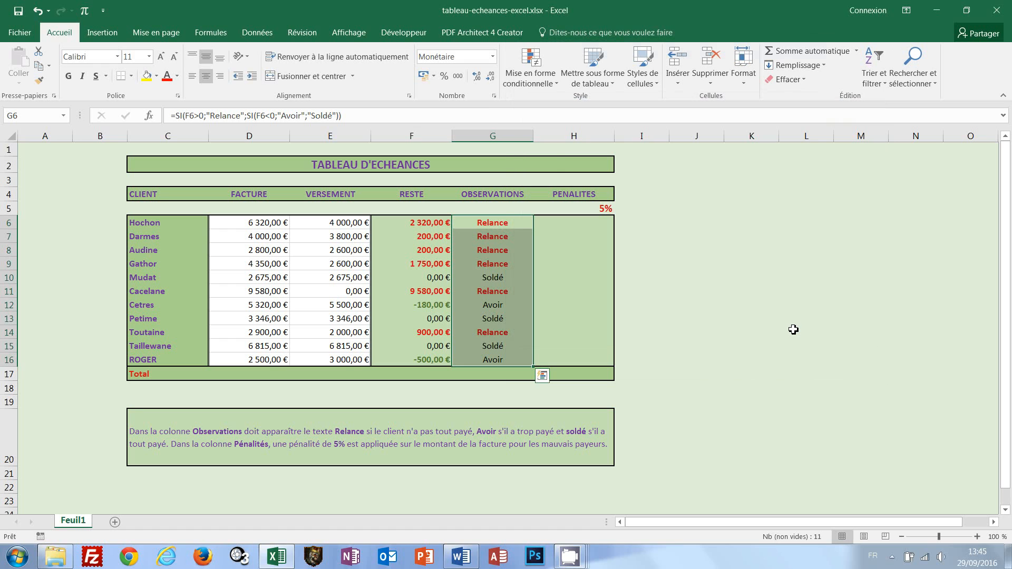
Step: Create a second formula-based conditional formatting rule on G6:G16 with the condition =G6="Avoir"
left_click(558, 85)
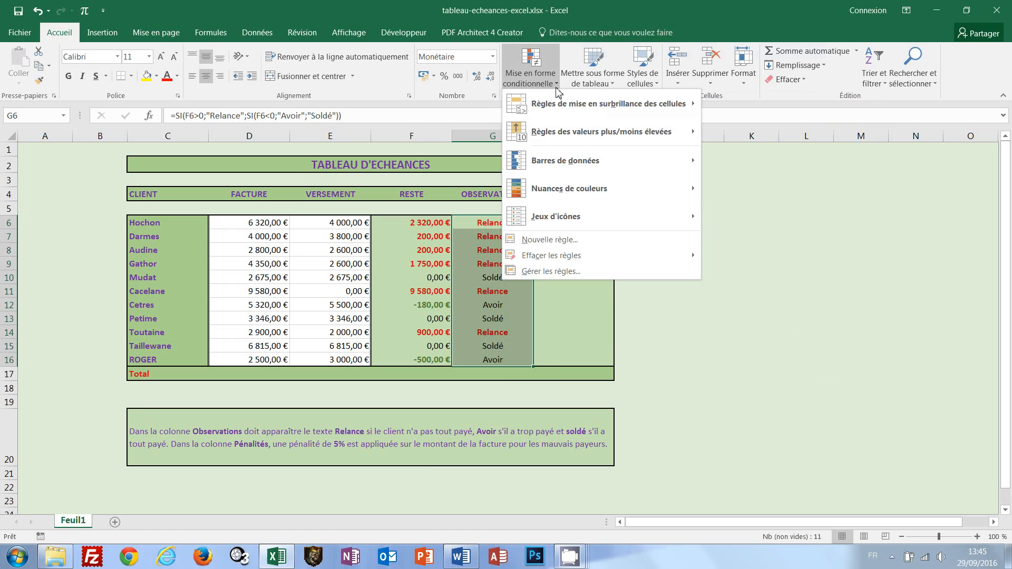
left_click(569, 240)
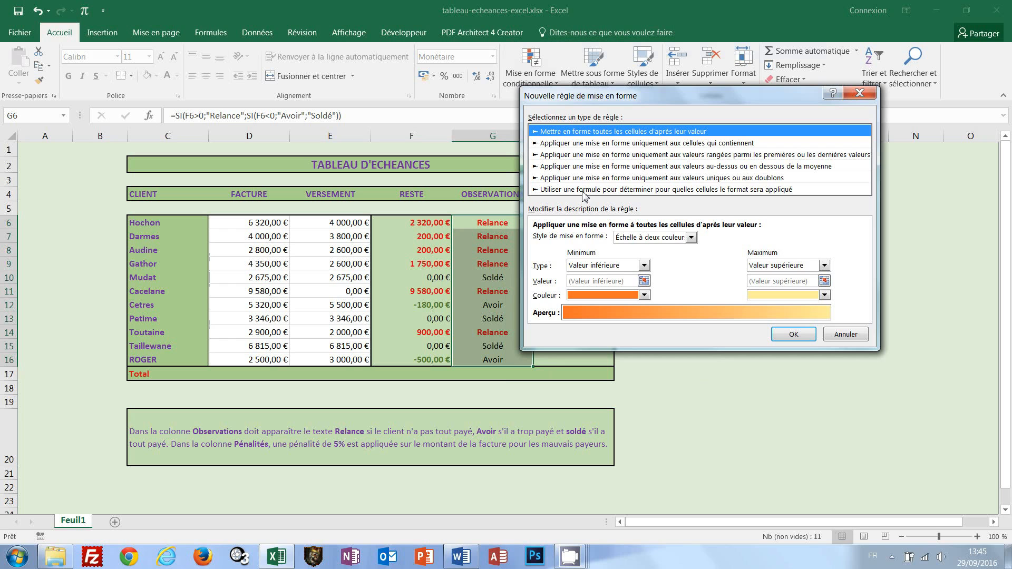
left_click(585, 189)
left_click(589, 239)
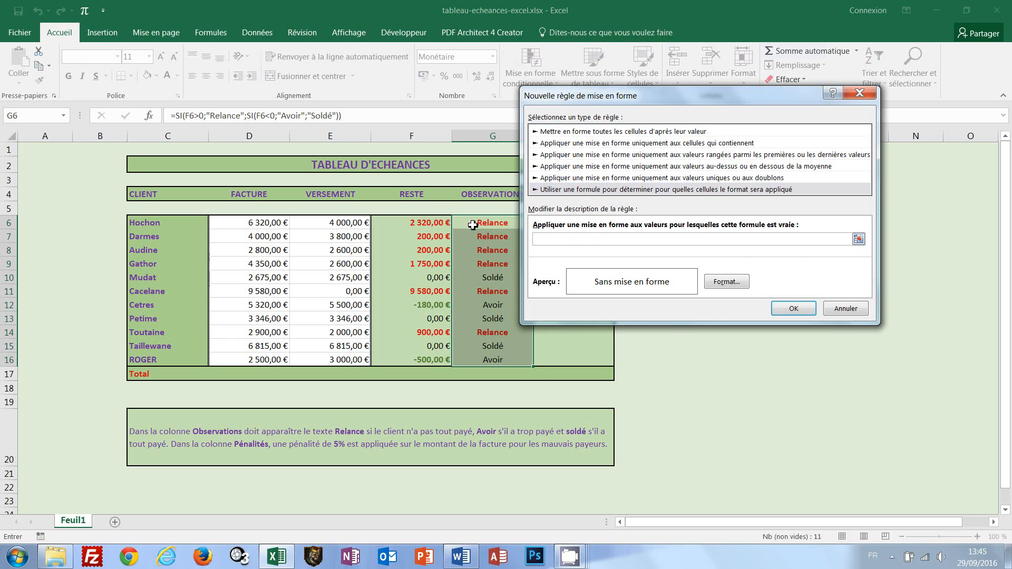
left_click(483, 224)
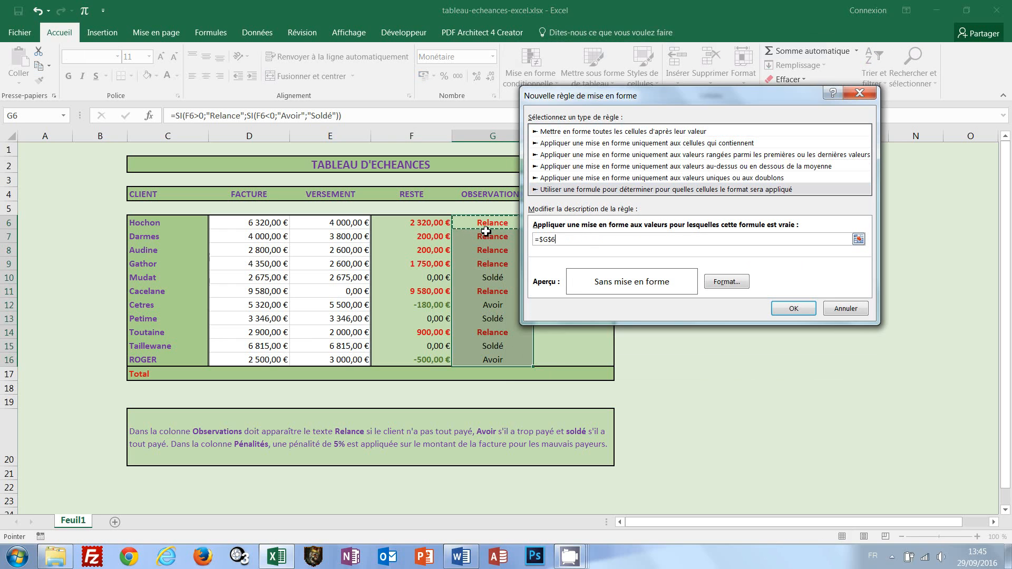
key("F4")
key("F4")
key("F4")
type("=\"Avoir\"")
Step: Give the "Avoir" rule a bold dark green theme font colour and apply the rule to G6:G16
left_click(740, 285)
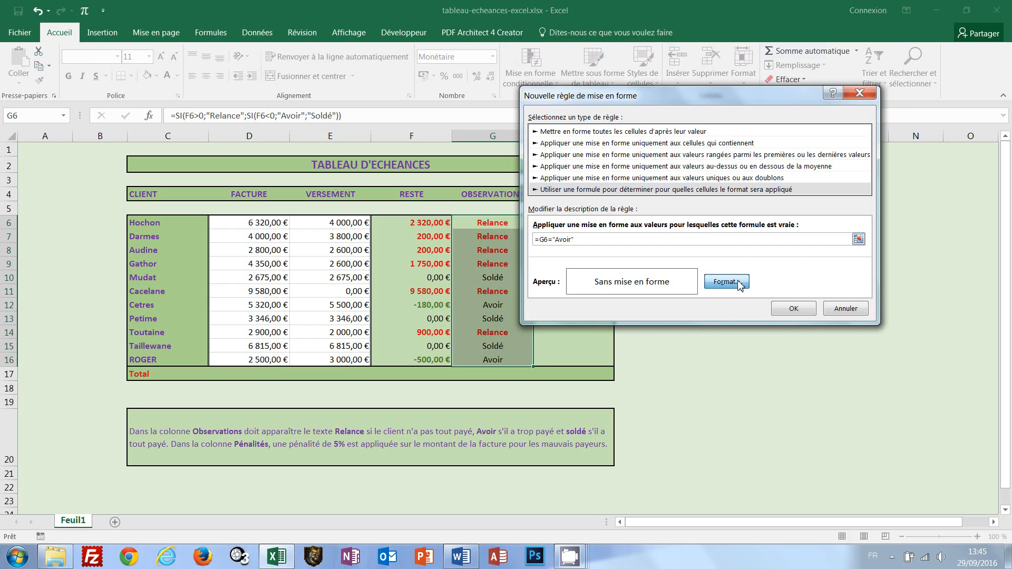
left_click(738, 169)
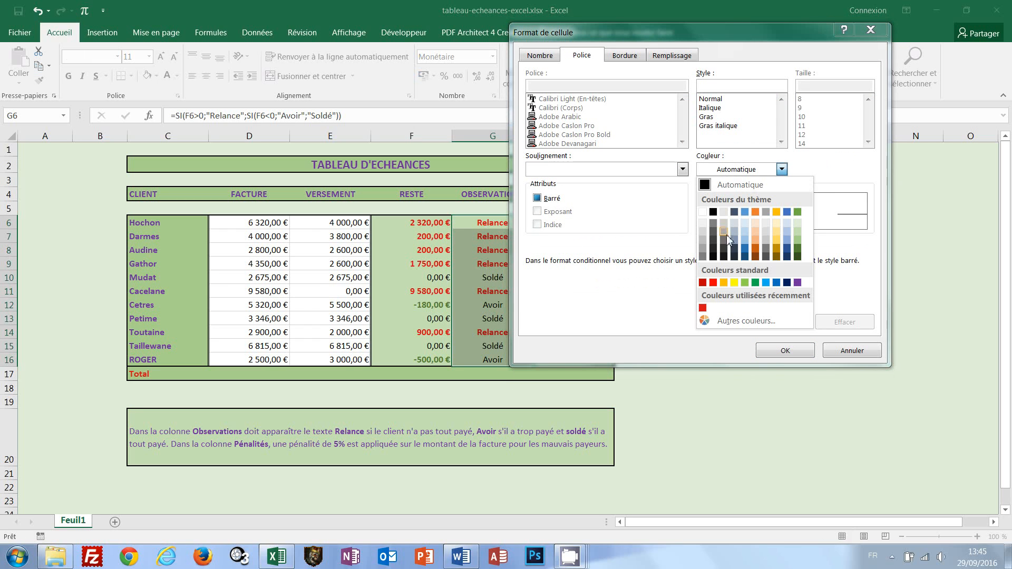
left_click(798, 249)
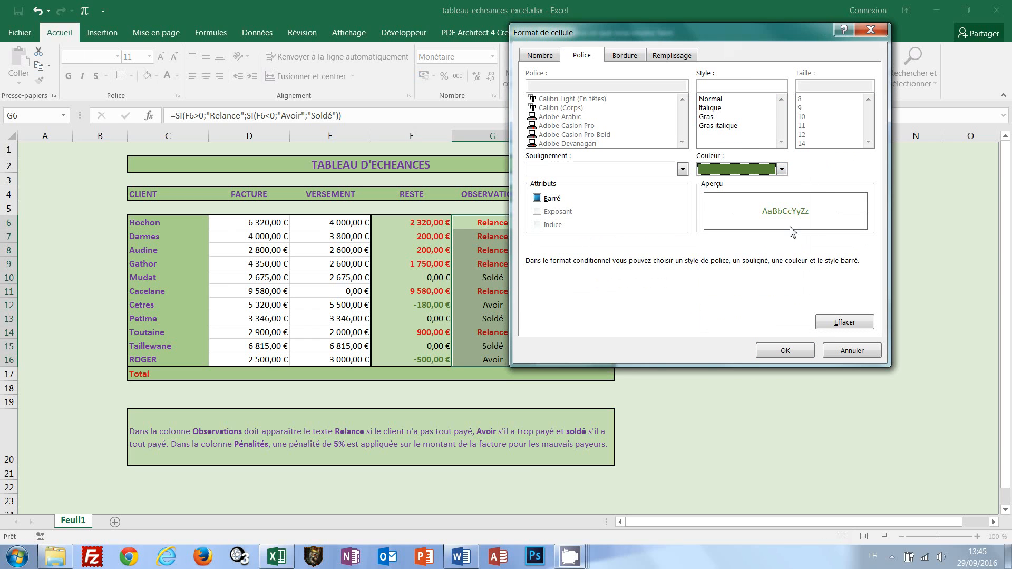
left_click(718, 117)
left_click(785, 350)
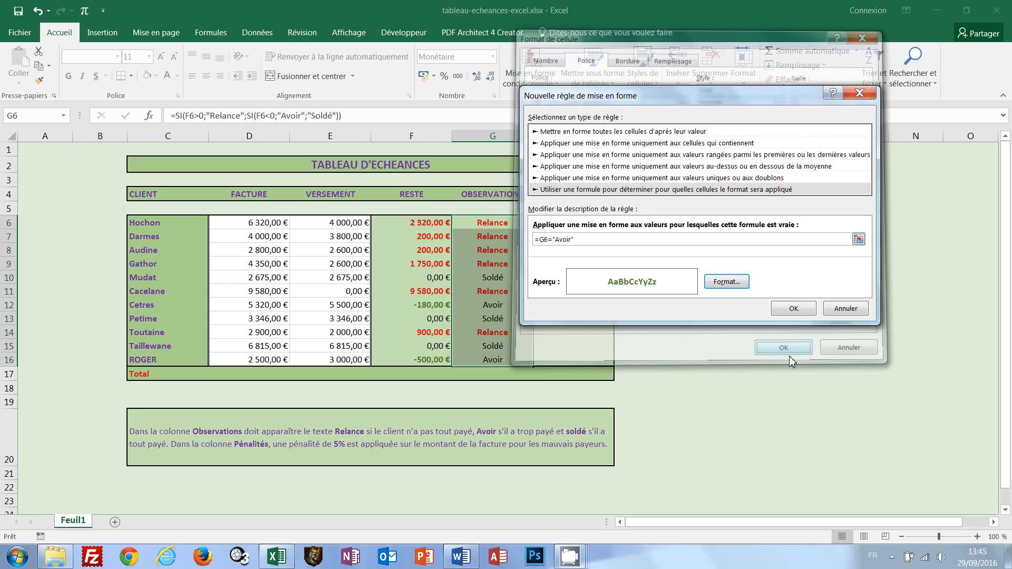
left_click(785, 308)
left_click(745, 316)
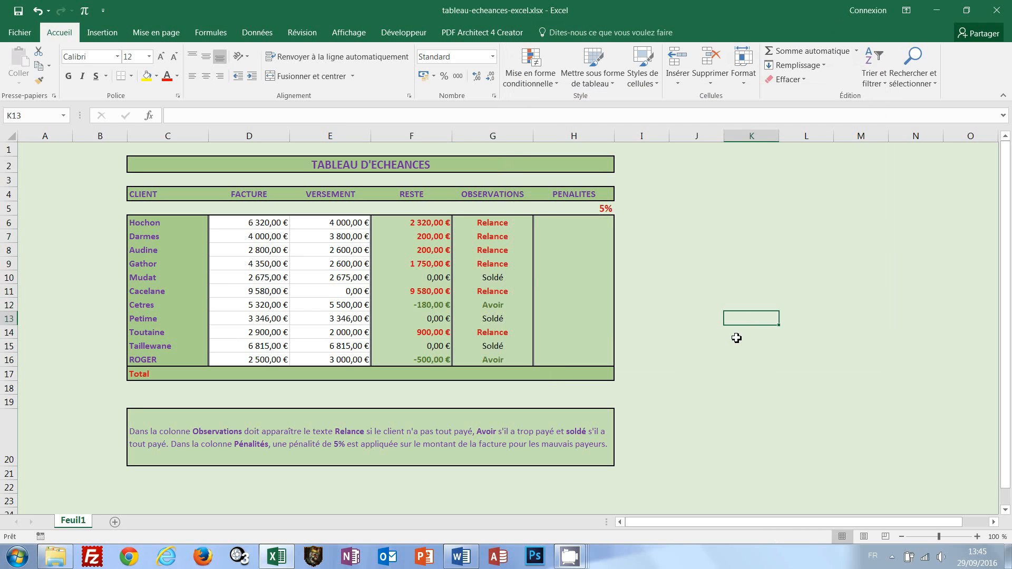
Step: Test the formulas and colouring by setting the VERSEMENT amount in E7 to 4000, and undo that change
left_click(355, 238)
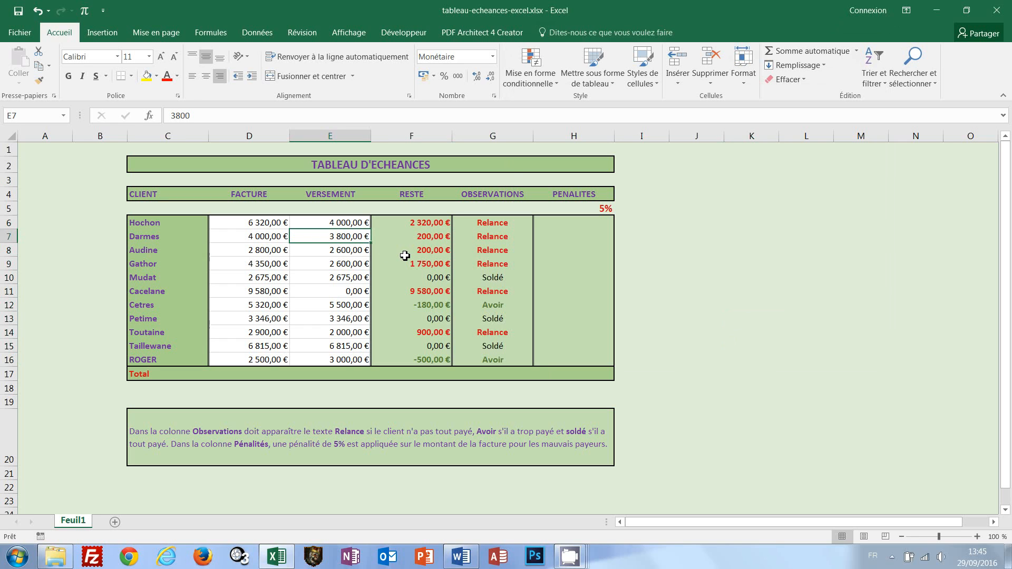
type("4000")
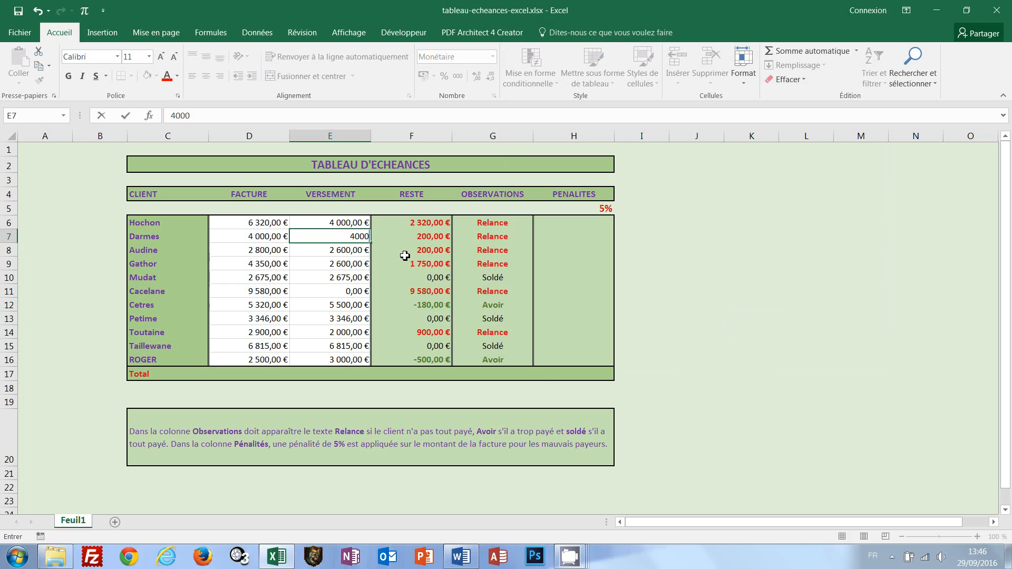
key("Return")
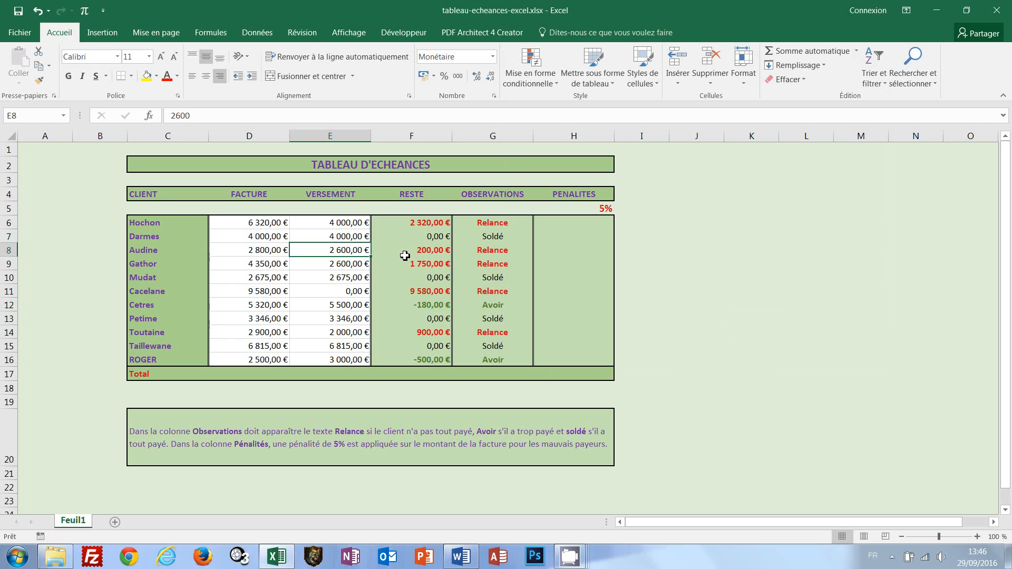
key("ctrl+z")
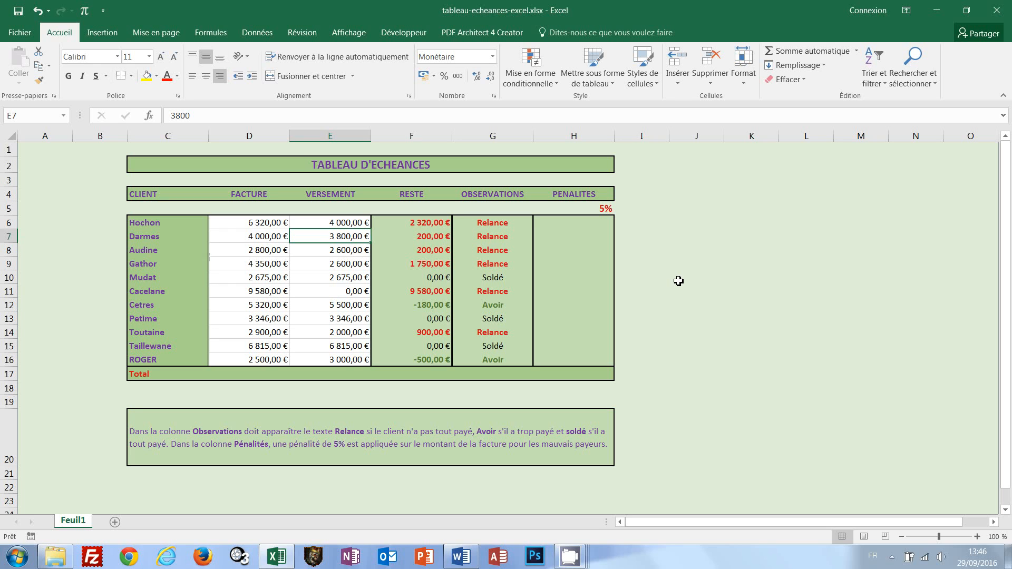
Step: Start a SI formula for PENALITES cells H6:H16 with the condition F6>0
left_click_drag(569, 221, 567, 358)
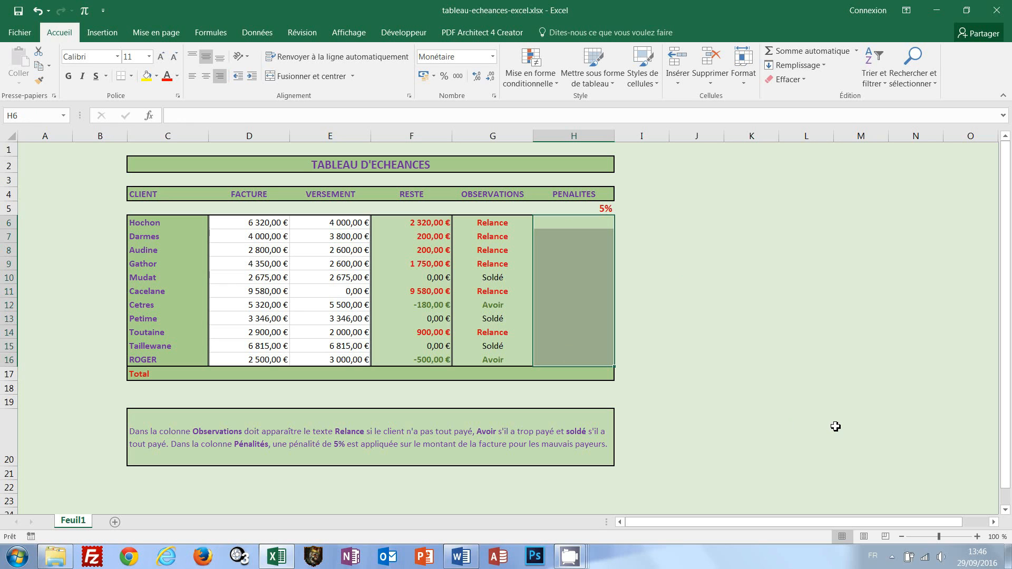
type("=")
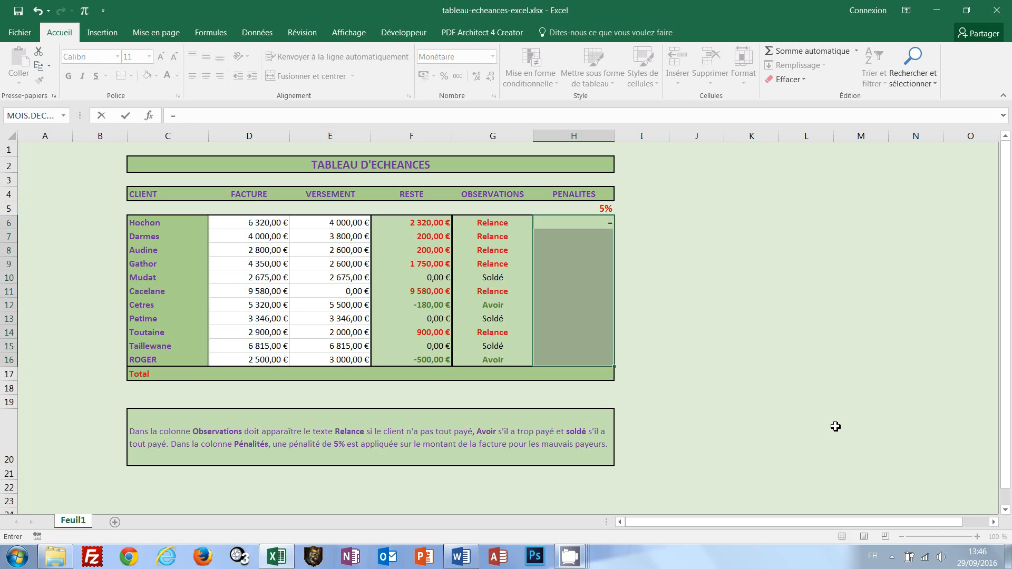
type("si(")
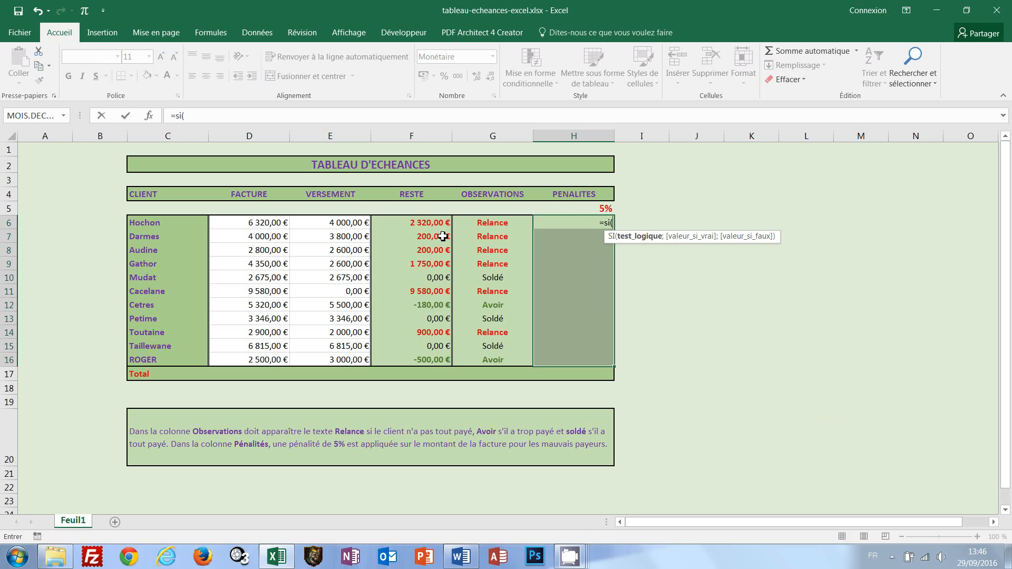
left_click(412, 226)
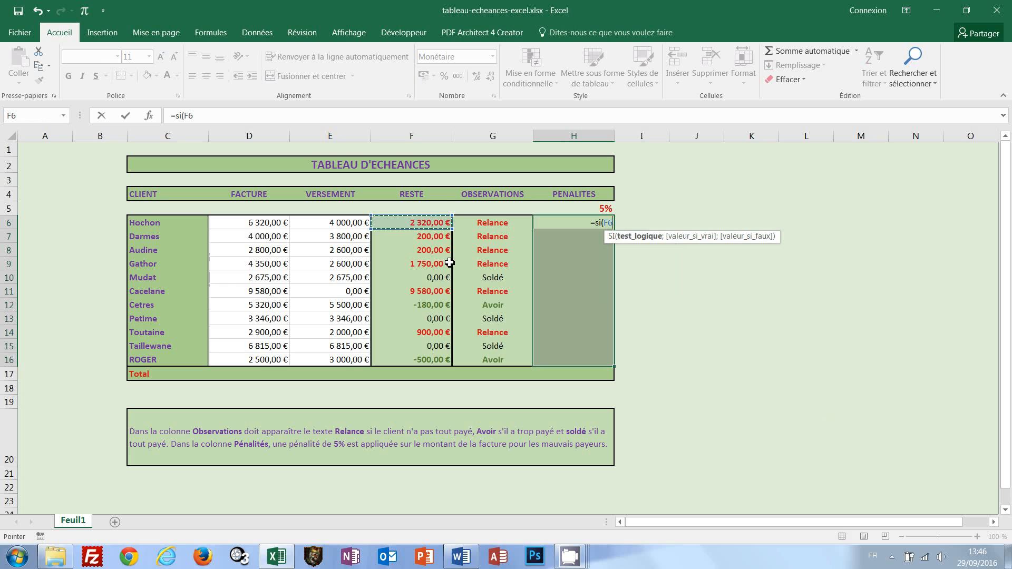
type(">")
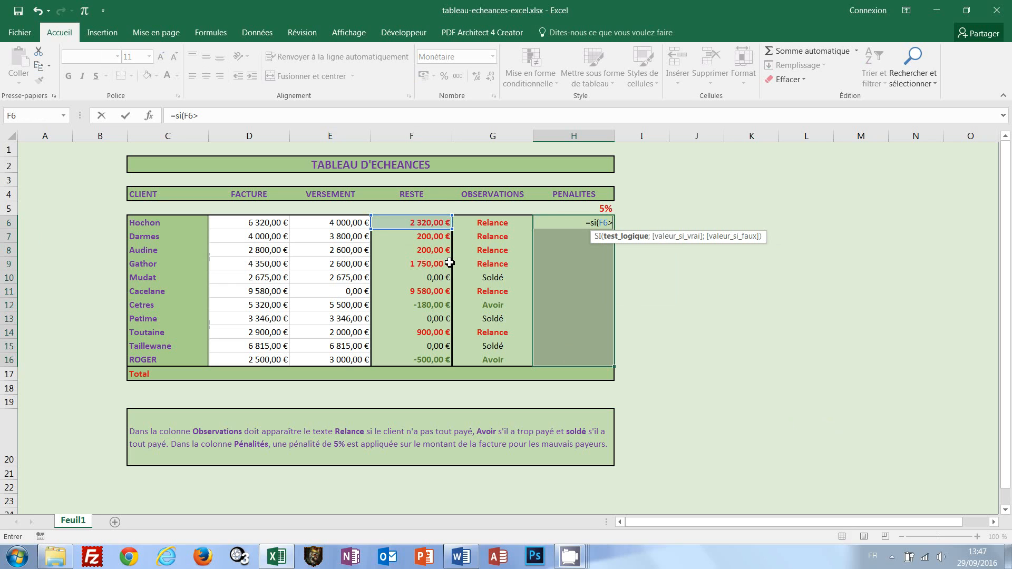
type("0;")
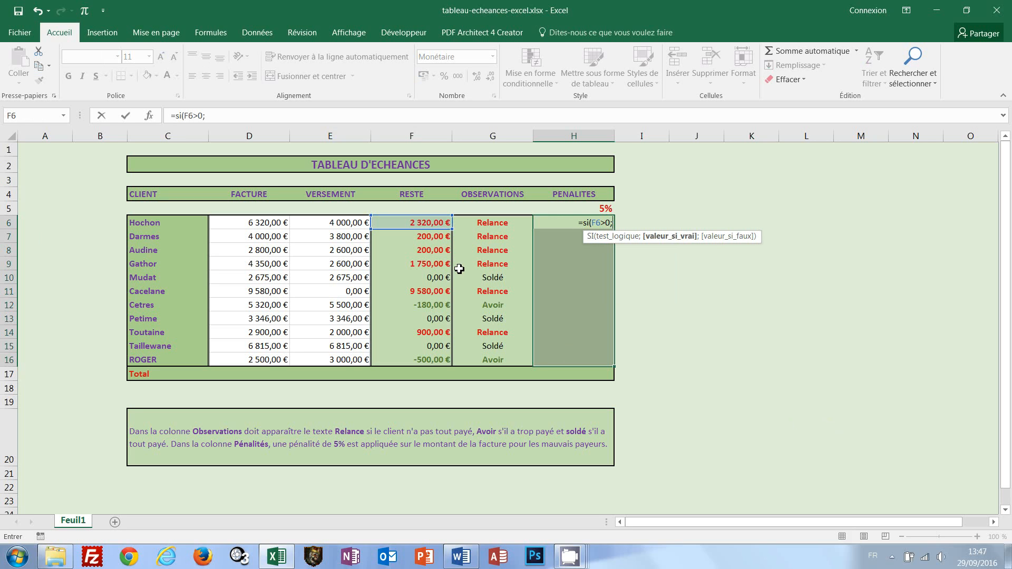
Step: Set the formula's true value to the invoice amount times the penalty rate, D6*$H$5, with the rate reference absolute
left_click(252, 226)
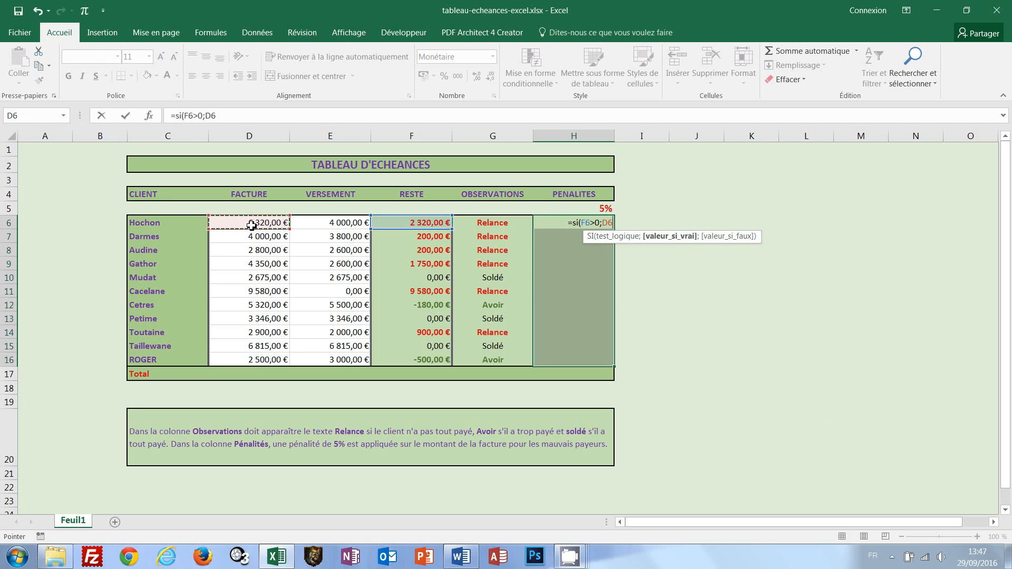
type("*")
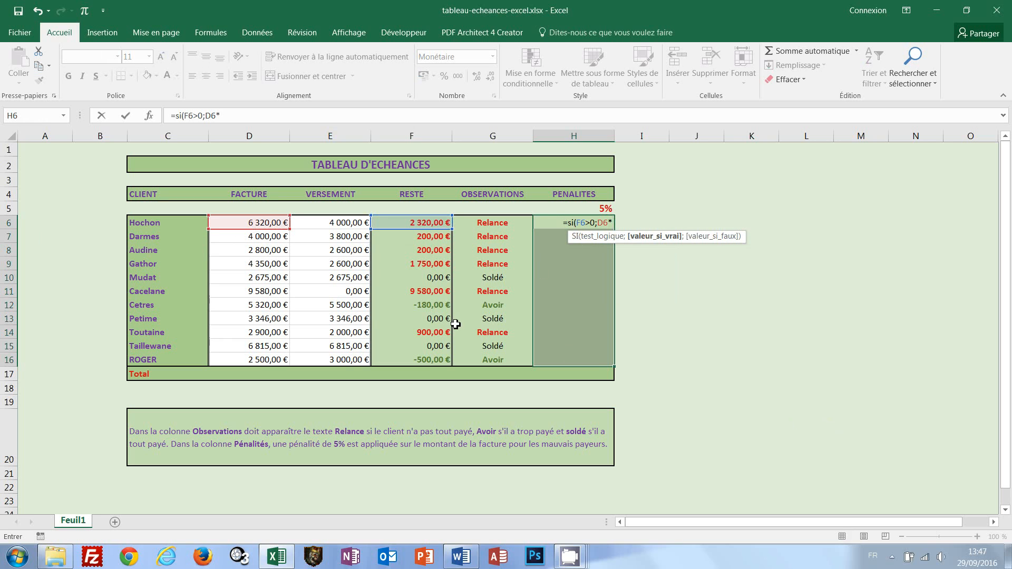
left_click(610, 208)
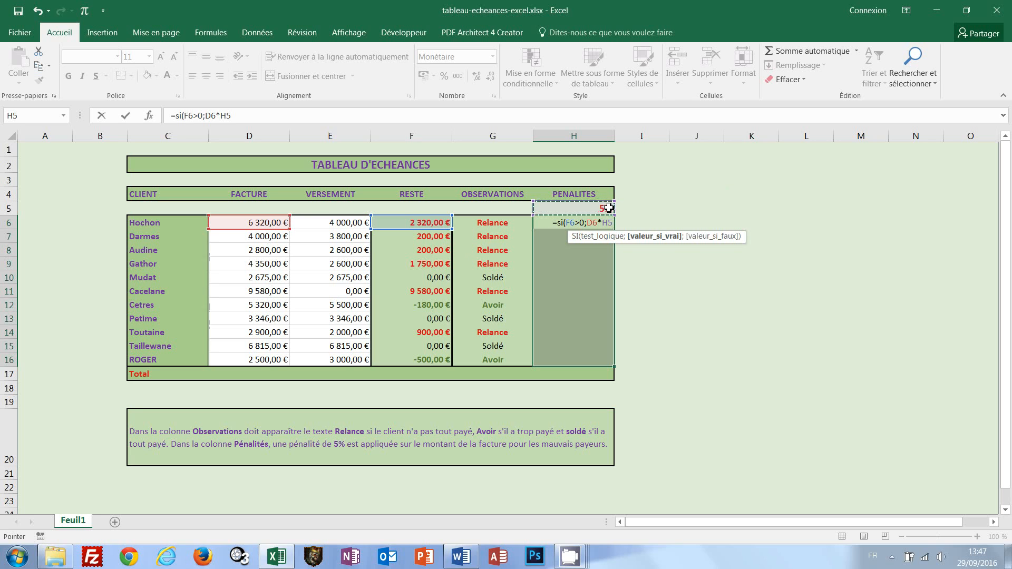
key("F4")
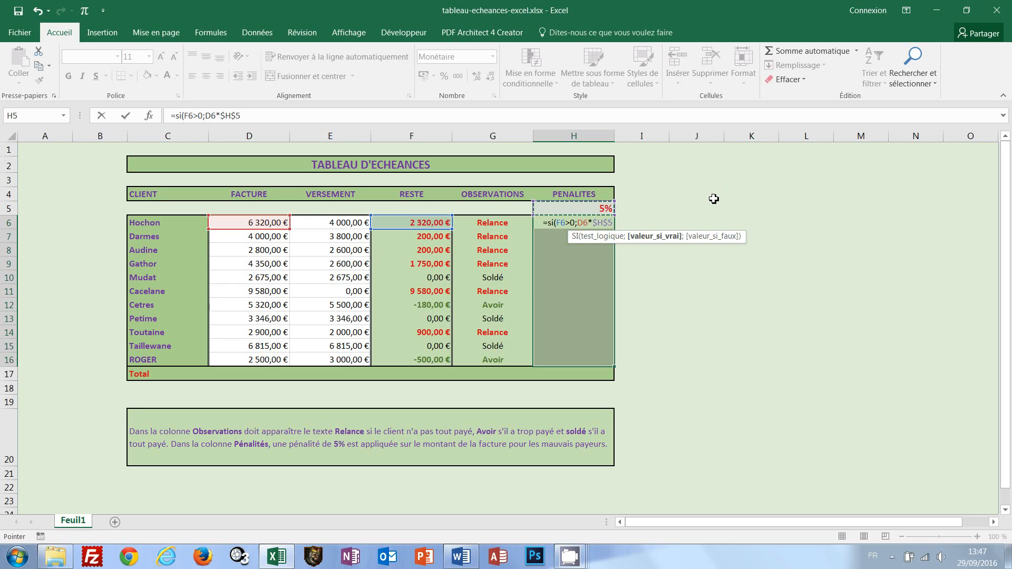
Step: Complete the SI formula with an empty text "" as the false value and enter it across all of H6:H16
type(";")
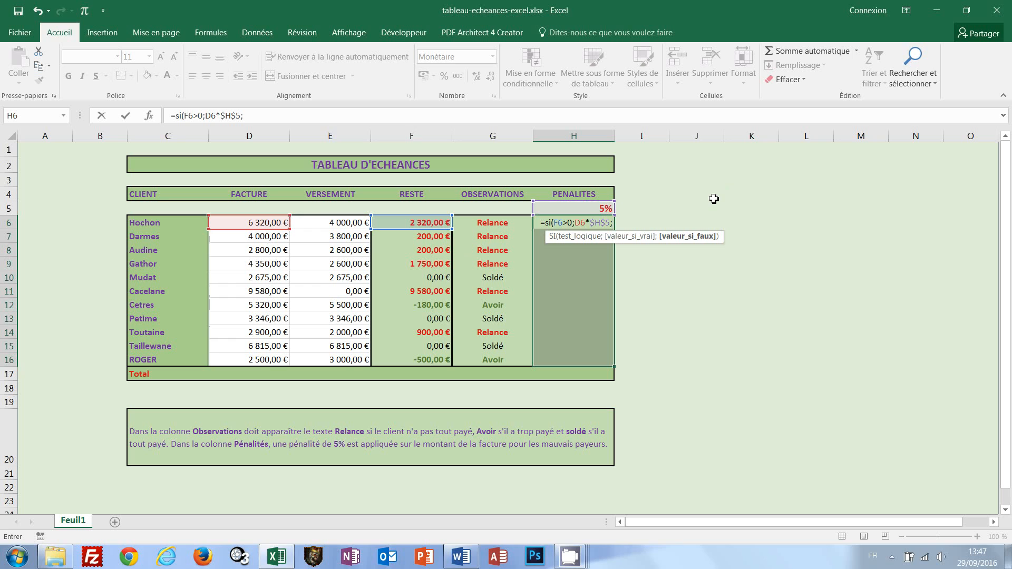
type("\"\"")
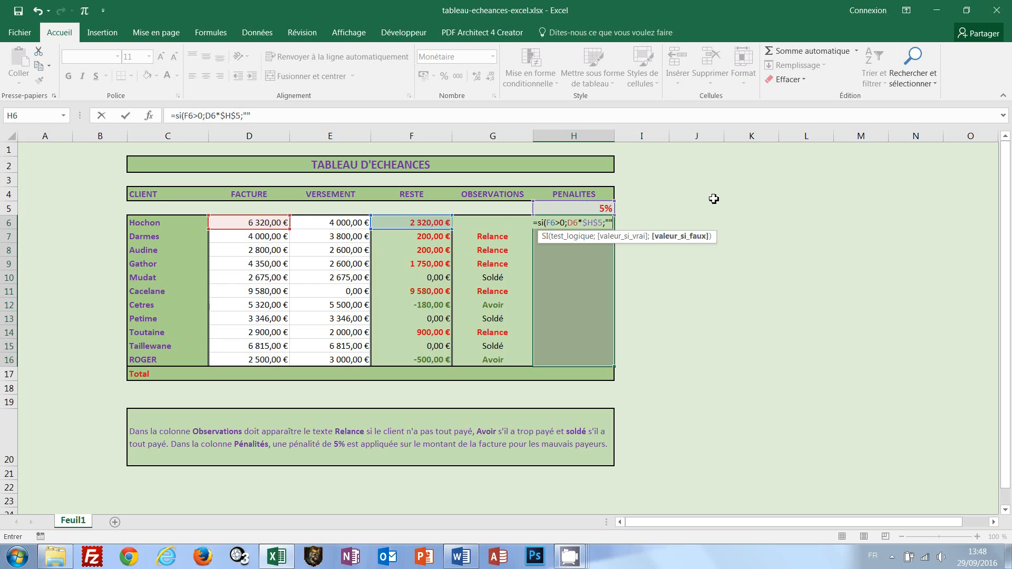
type(")")
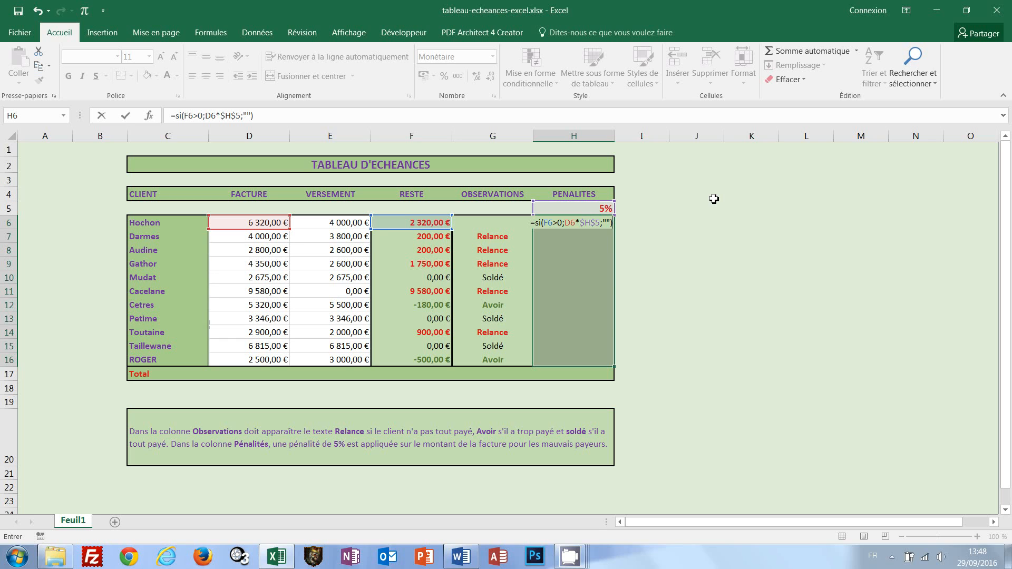
key("ctrl+Return")
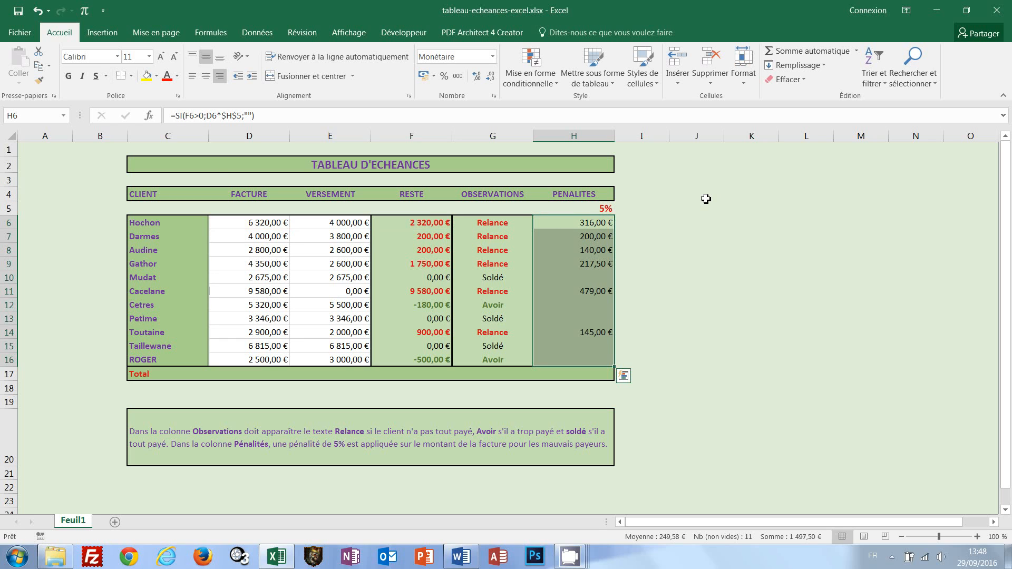
left_click(712, 199)
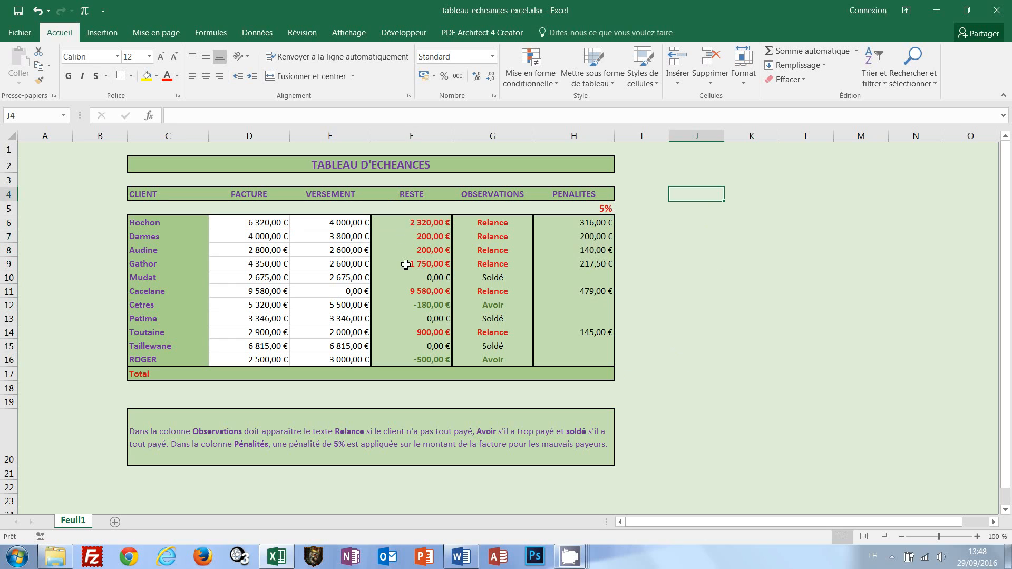
Step: Try a SOMME total of F6:F16 in RESTE cell F17, and clear both G17 and F17
left_click(416, 374)
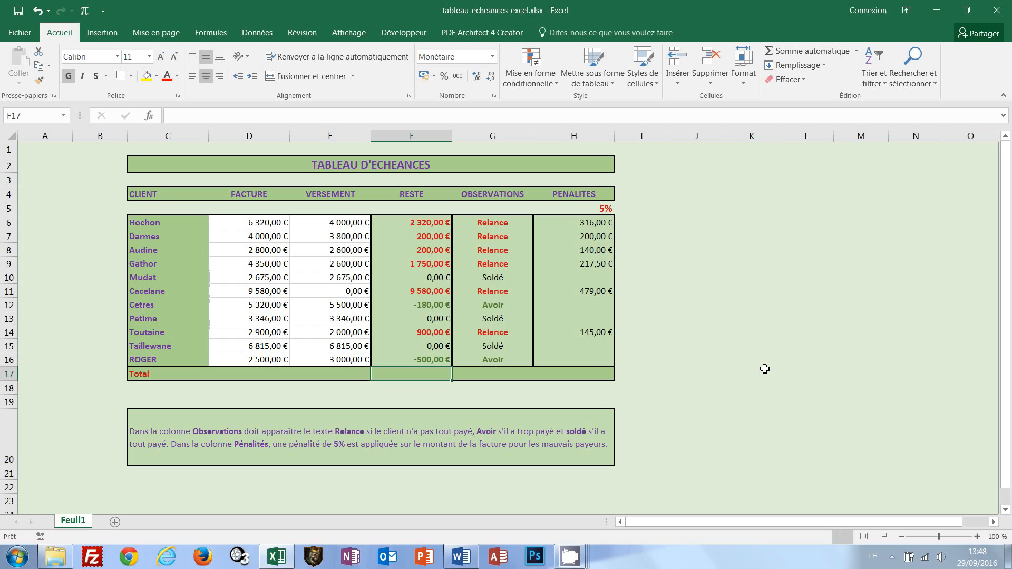
key("alt+equal")
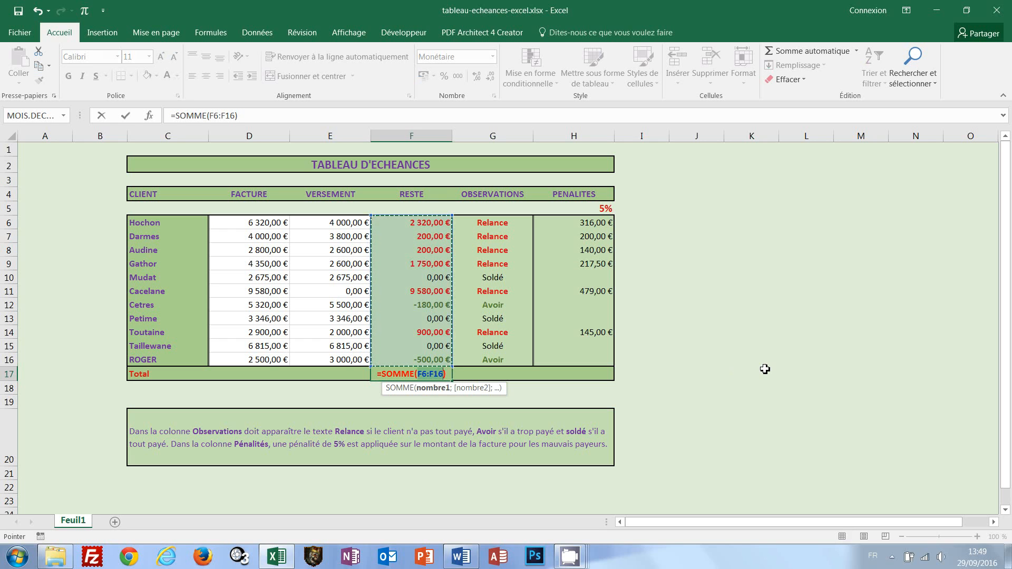
key("Return")
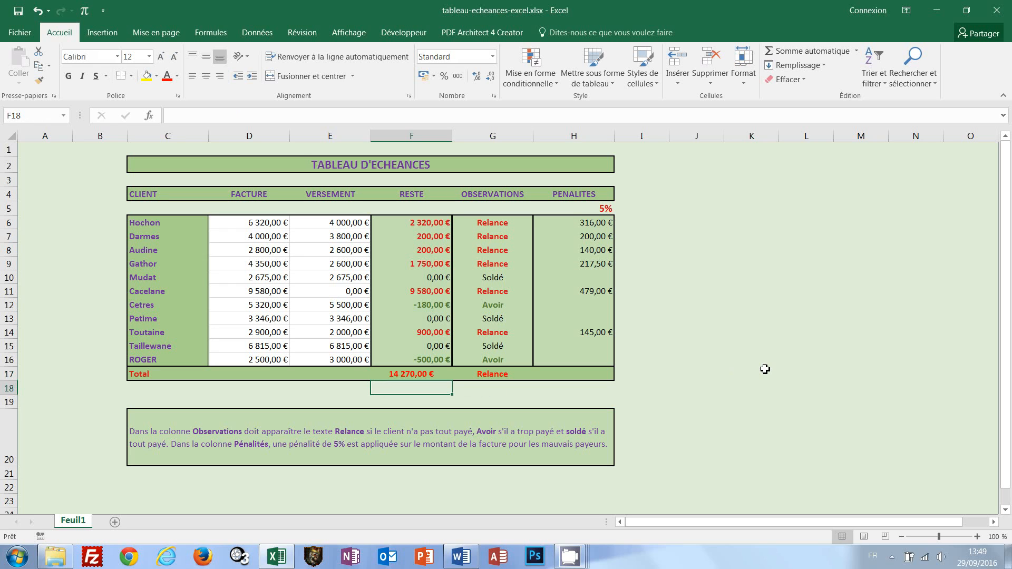
left_click(490, 377)
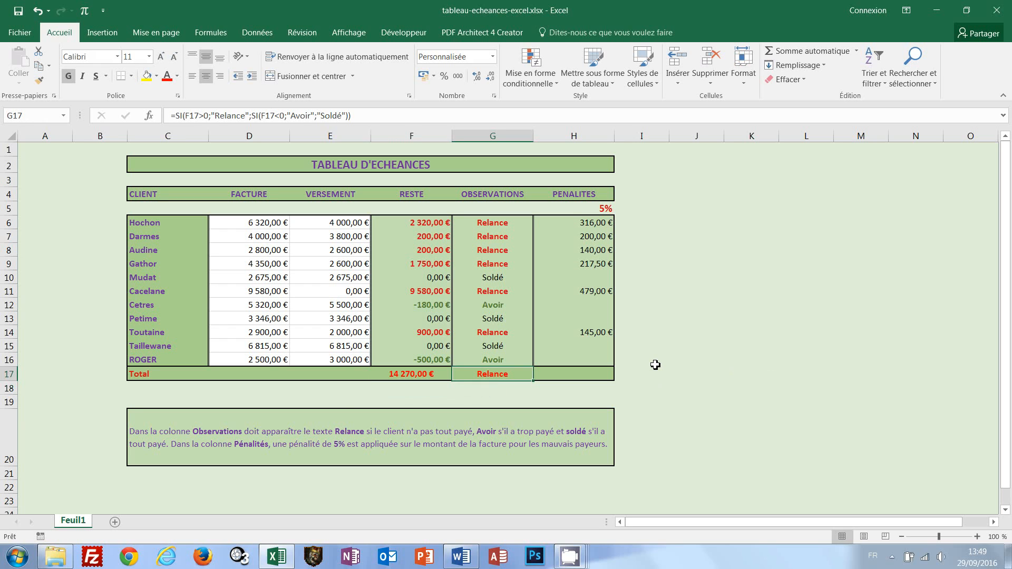
key("Delete")
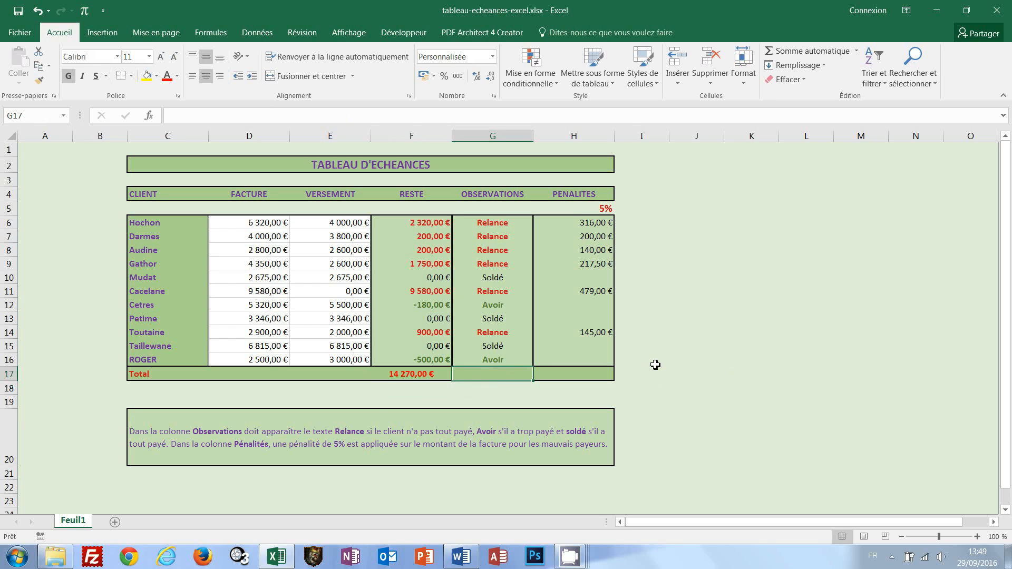
left_click(407, 375)
key("Delete")
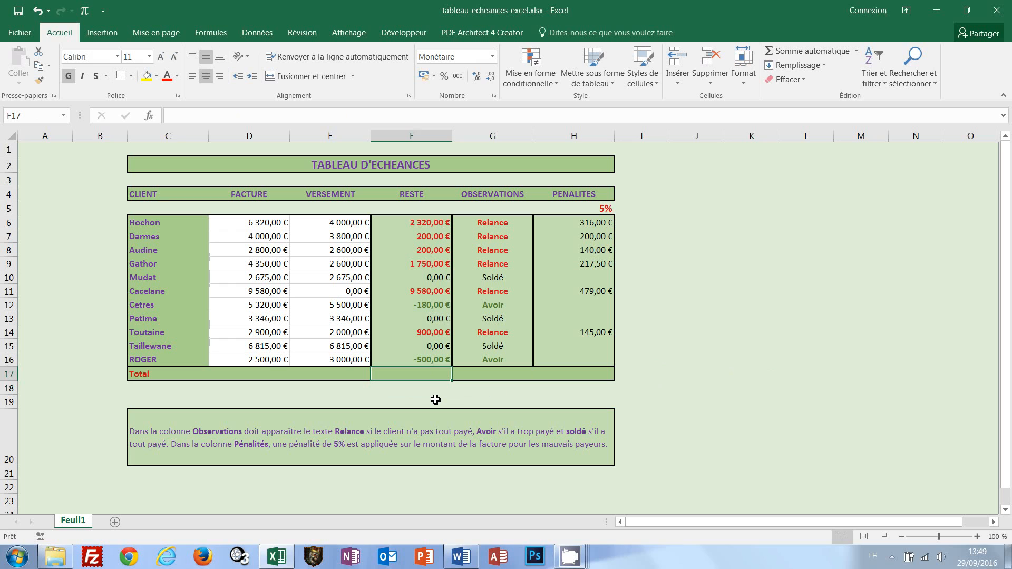
Step: Insert the automatic sum of the RESTE amounts F6:F16 in F17, and clear the observation in G17
left_click(416, 224)
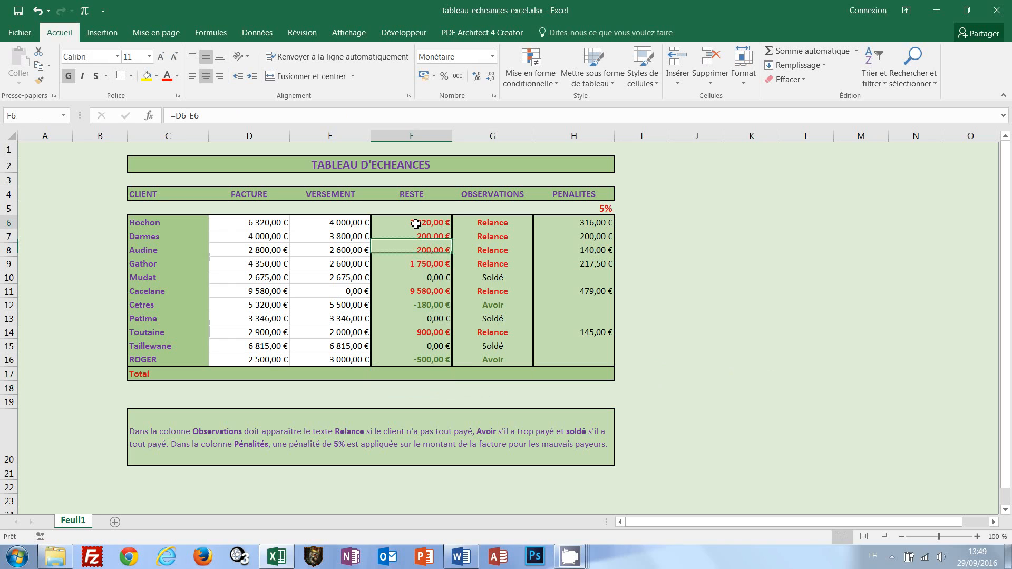
left_click_drag(416, 224, 407, 374)
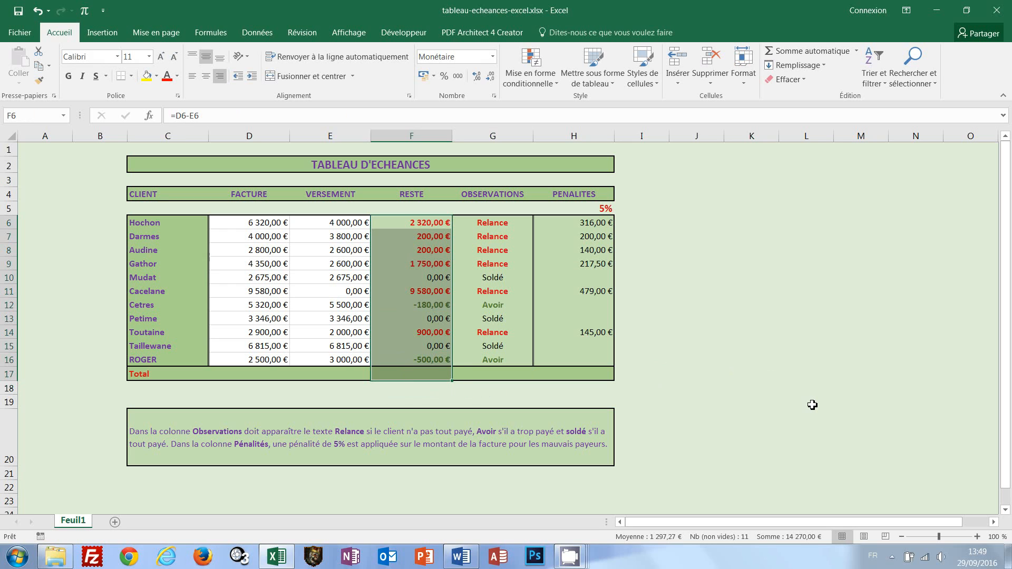
key("alt+equal")
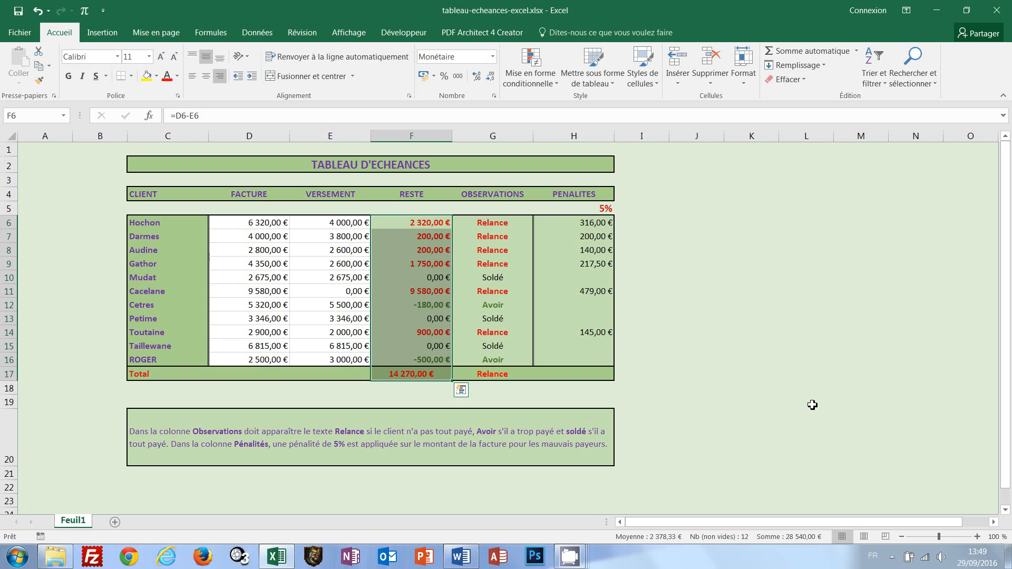
left_click(482, 374)
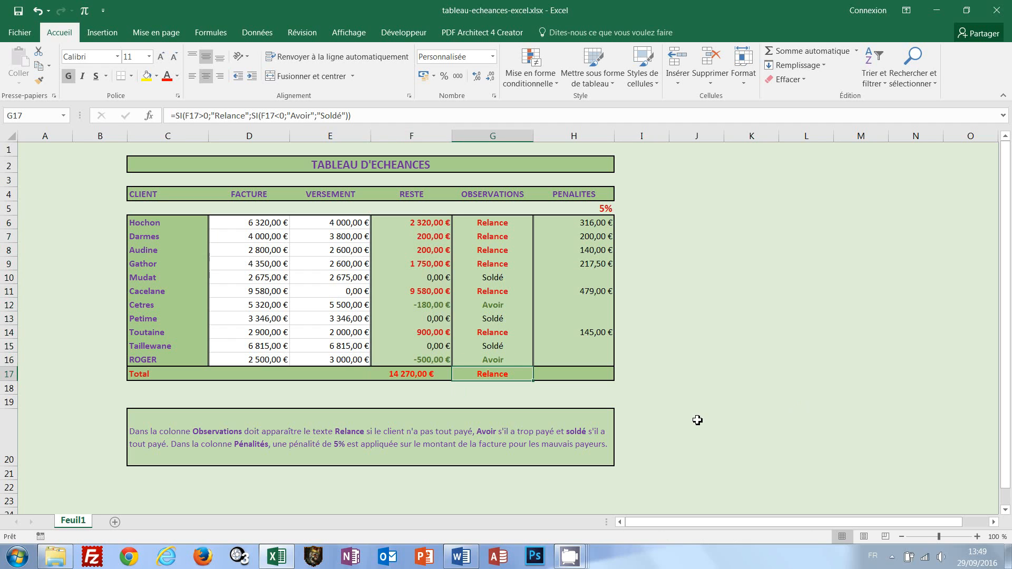
key("Delete")
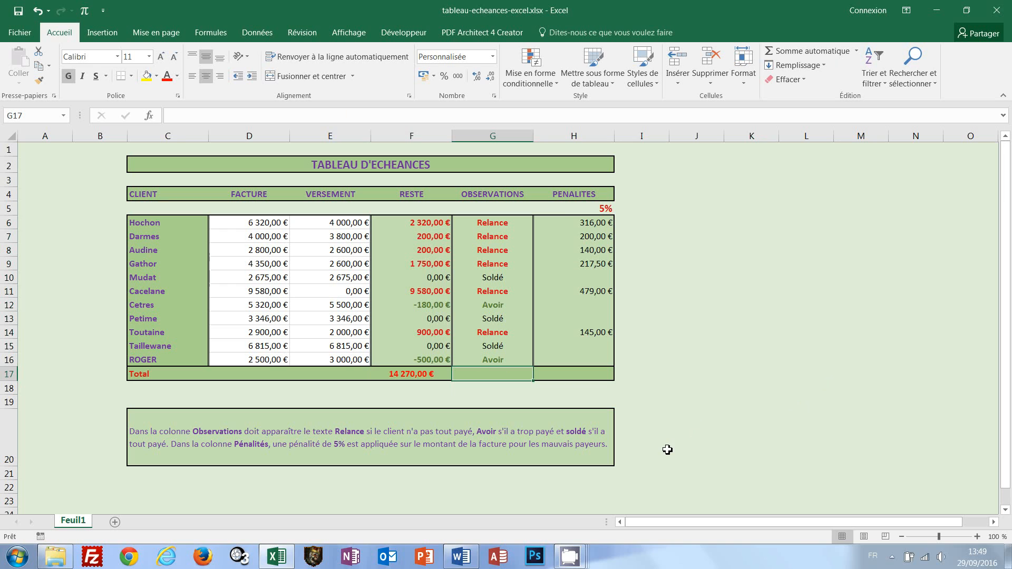
left_click(574, 376)
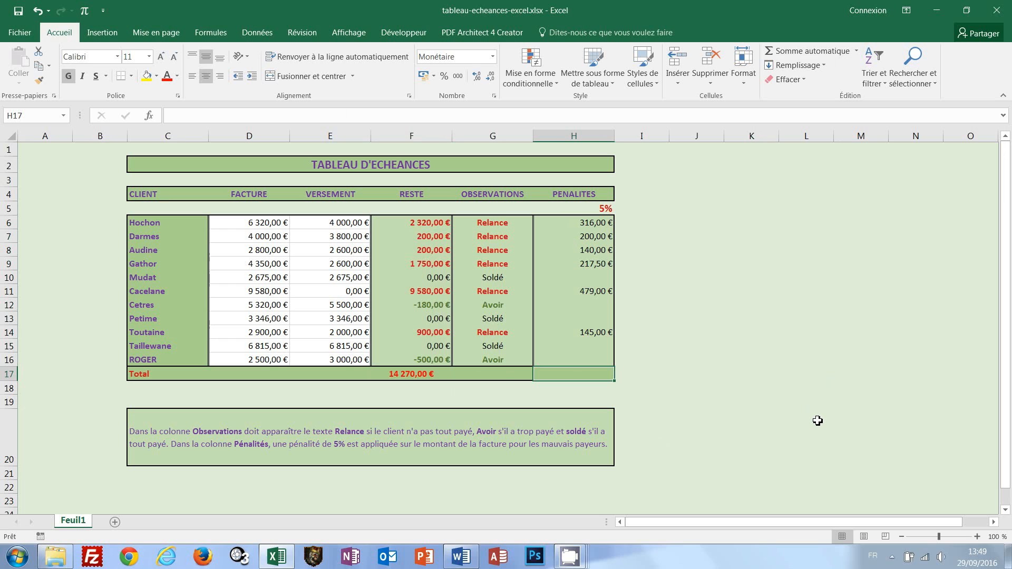
key("alt+equal")
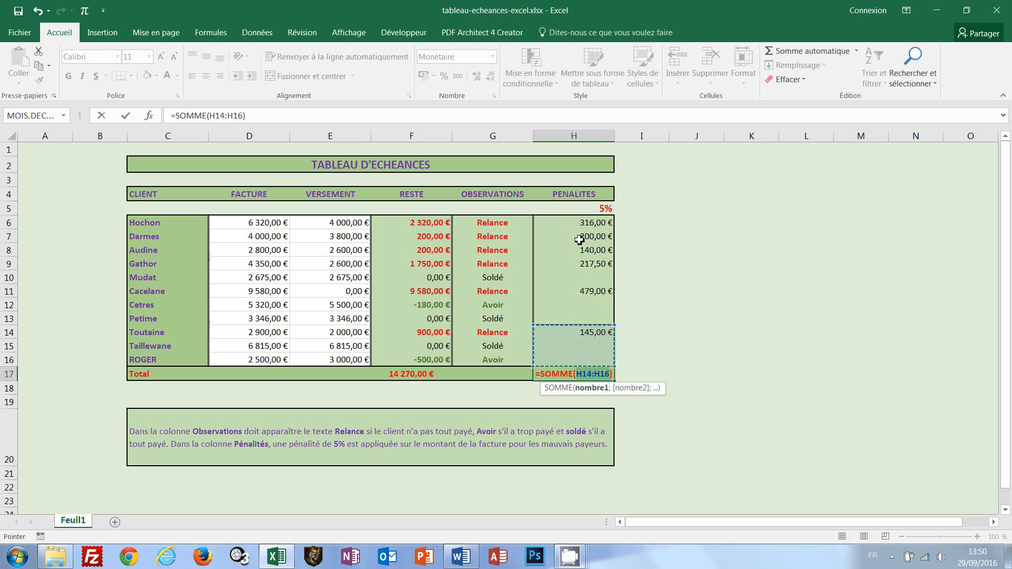
left_click_drag(580, 224, 574, 361)
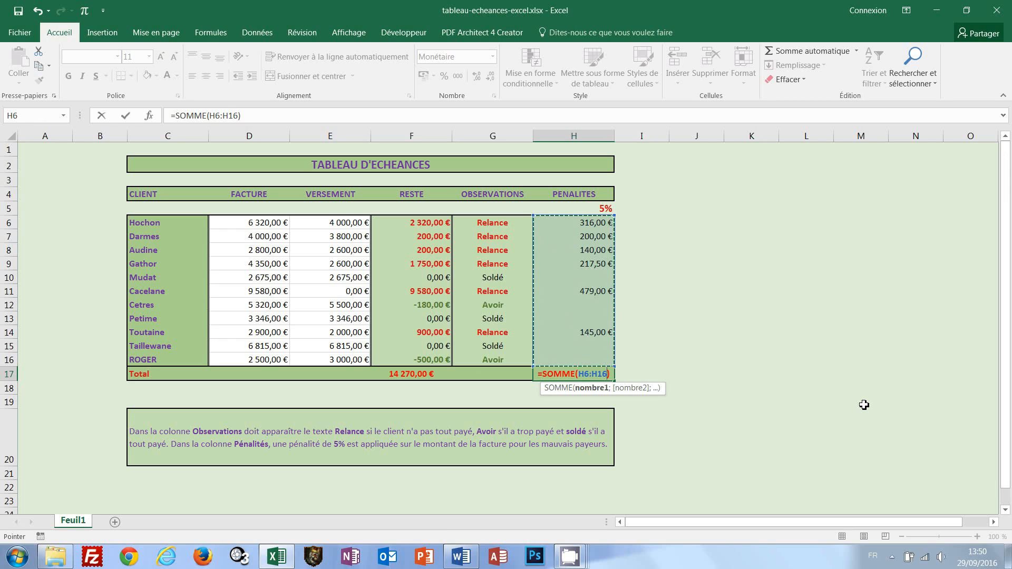
key("Escape")
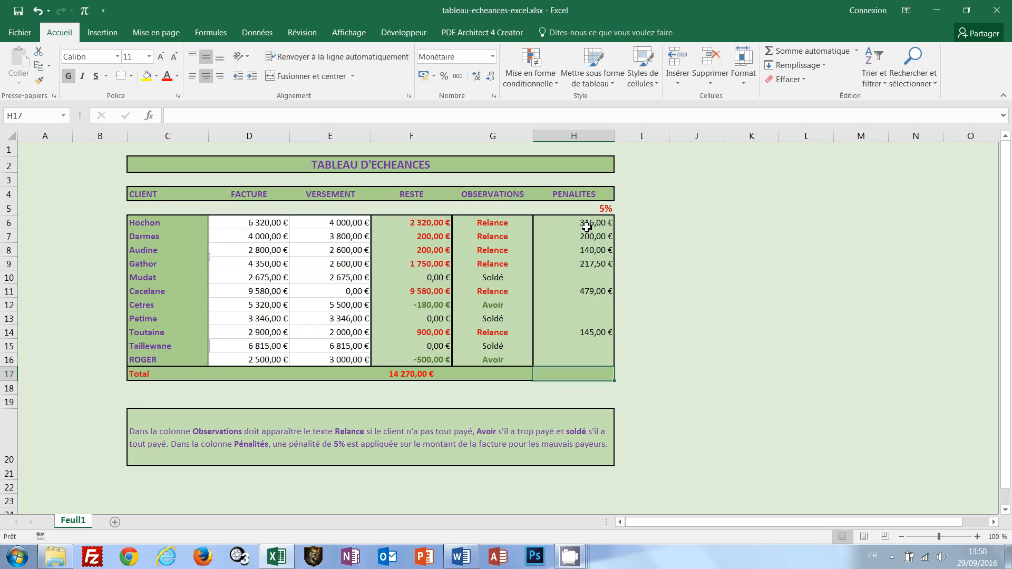
Step: Insert the automatic sum of the PENALITES amounts H6:H16 in total cell H17
left_click_drag(582, 223, 578, 377)
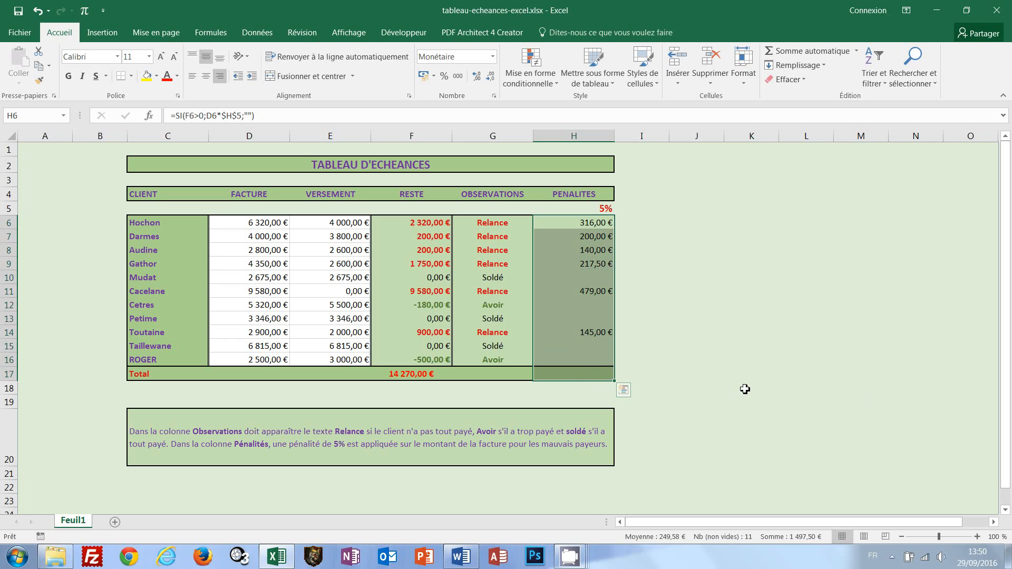
key("alt+equal")
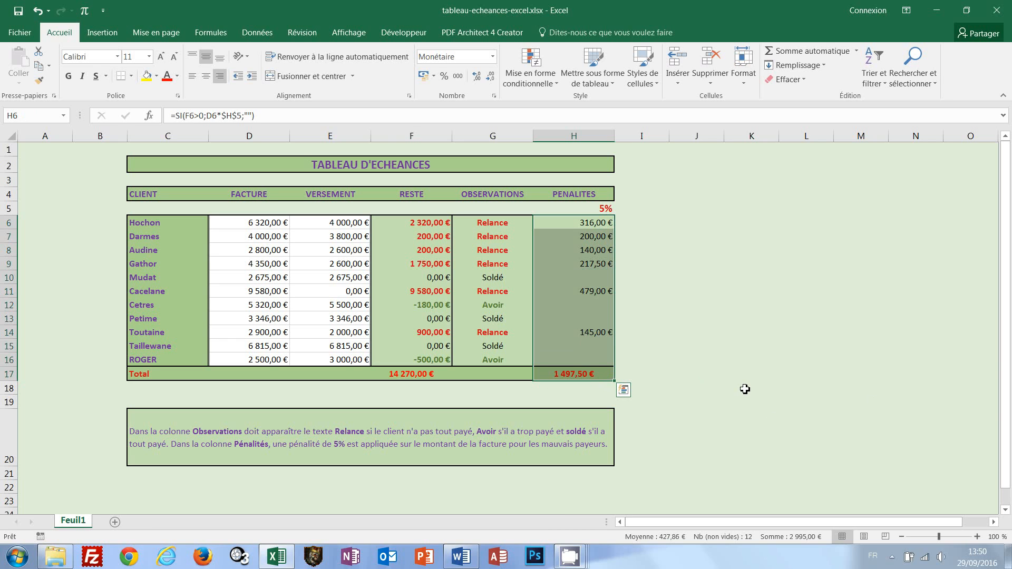